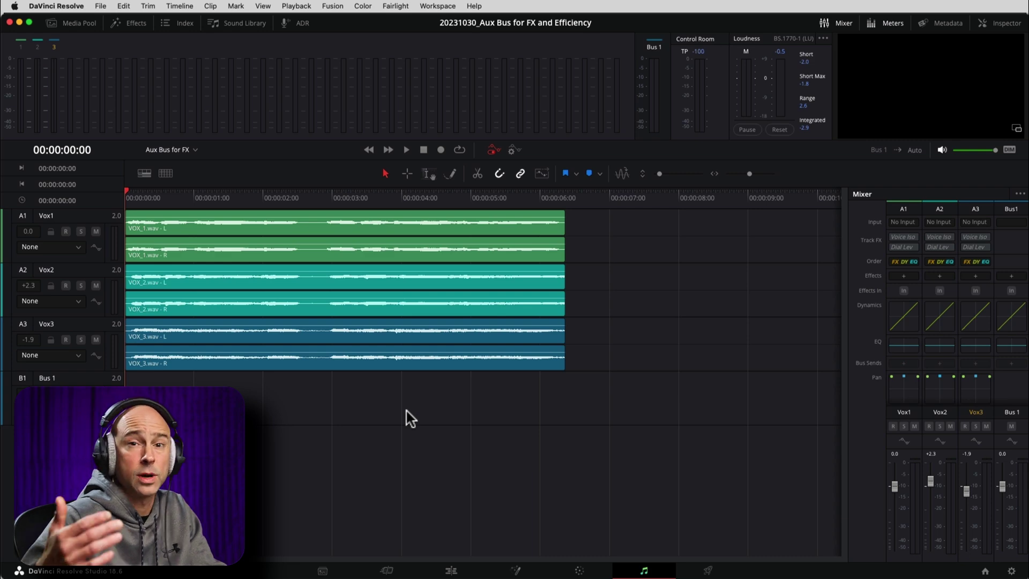
Step: Play the vocal mix once through, stop it, then select the Vox1, Vox2 and Vox3 tracks
key(space)
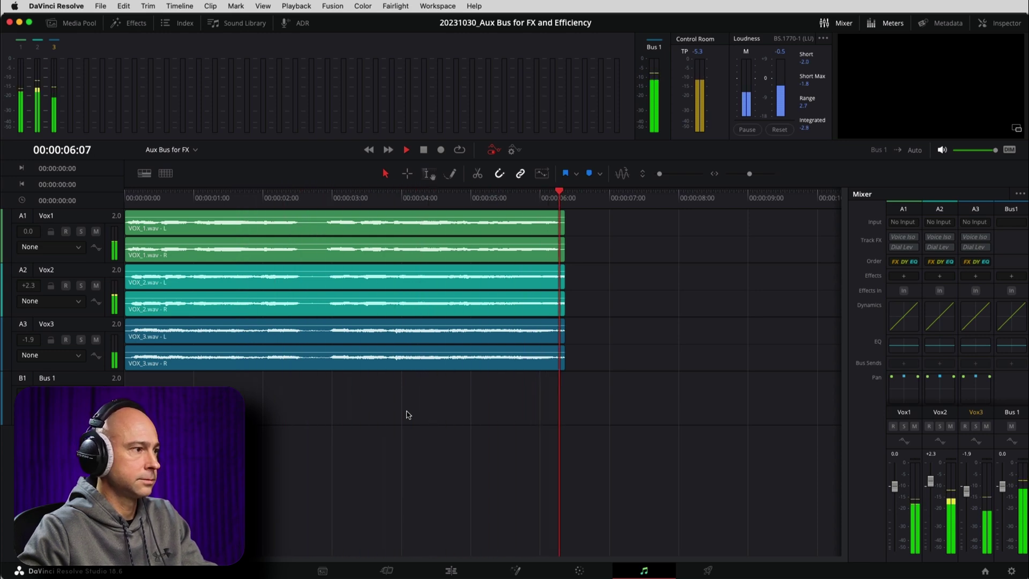
key(space)
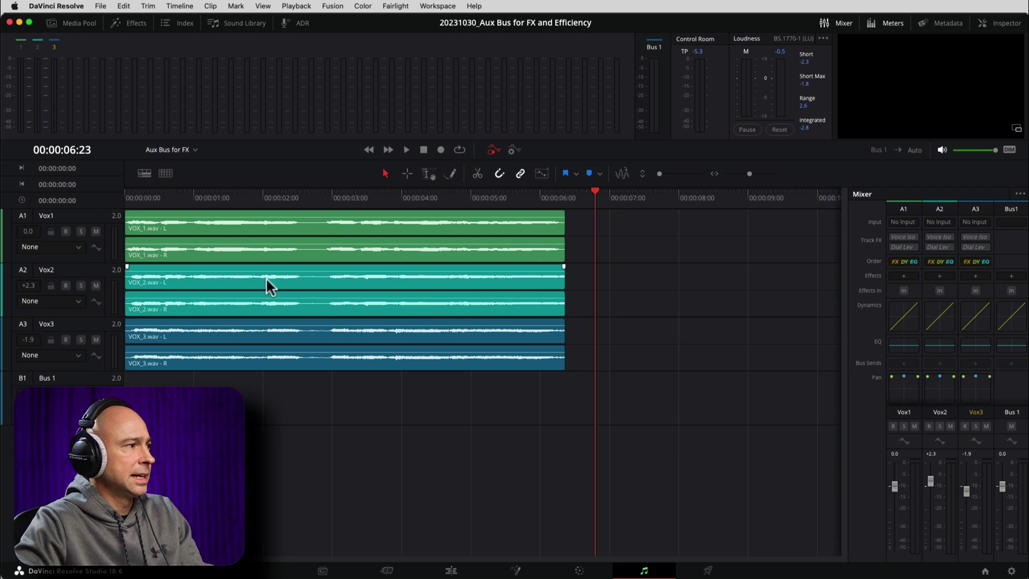
click(108, 248)
click(122, 289)
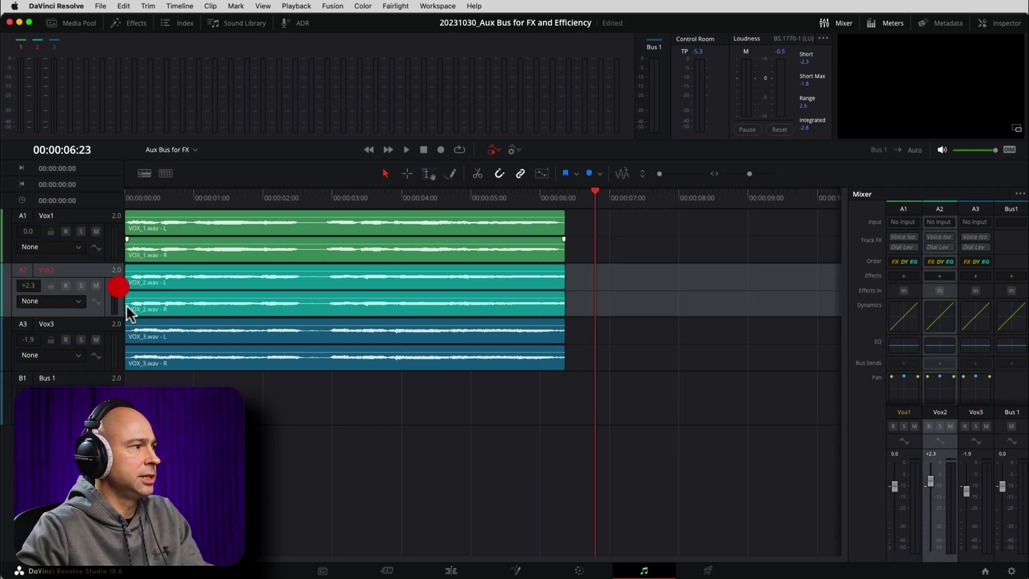
click(119, 355)
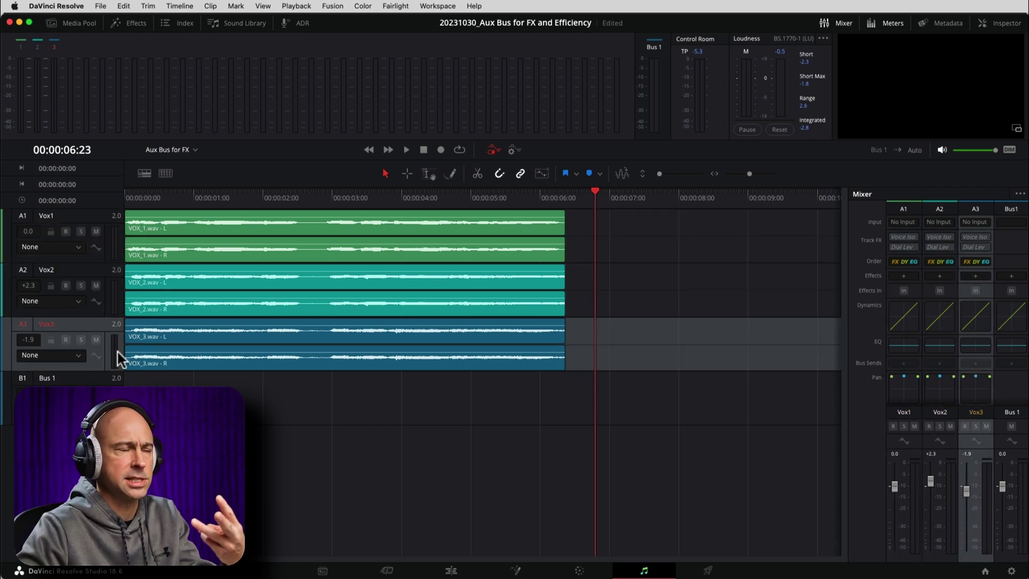
mouse_move(157, 353)
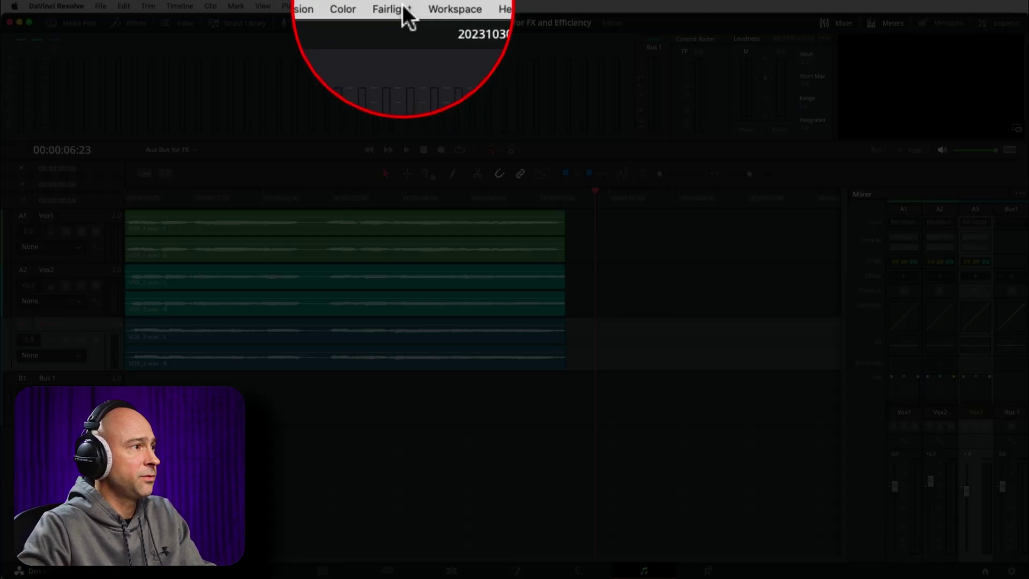
Step: In Fairlight > Bus Format, add a second bus named Reverb, set to Stereo and coloured Orange
click(397, 6)
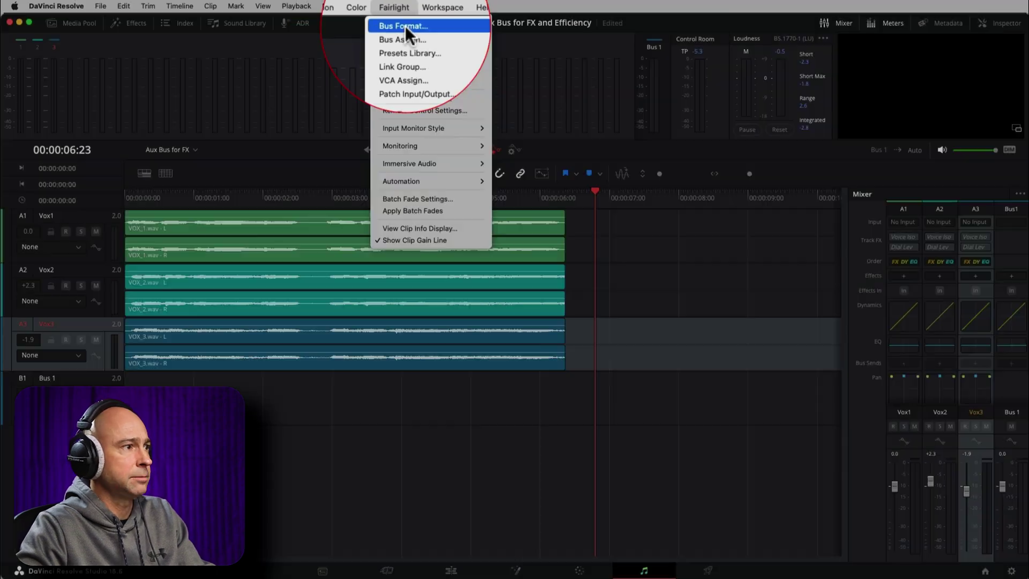
click(405, 24)
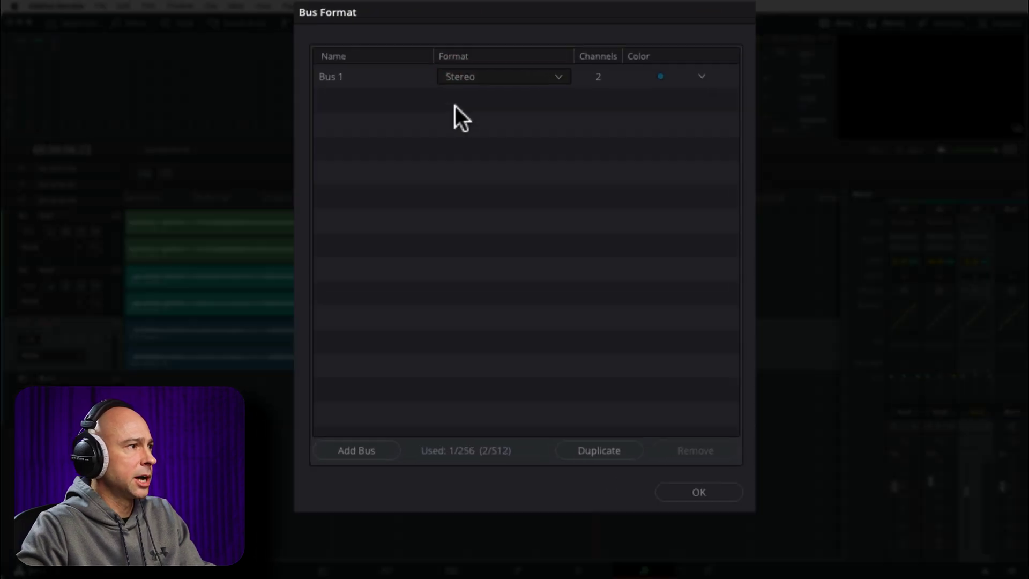
click(361, 452)
double_click(345, 100)
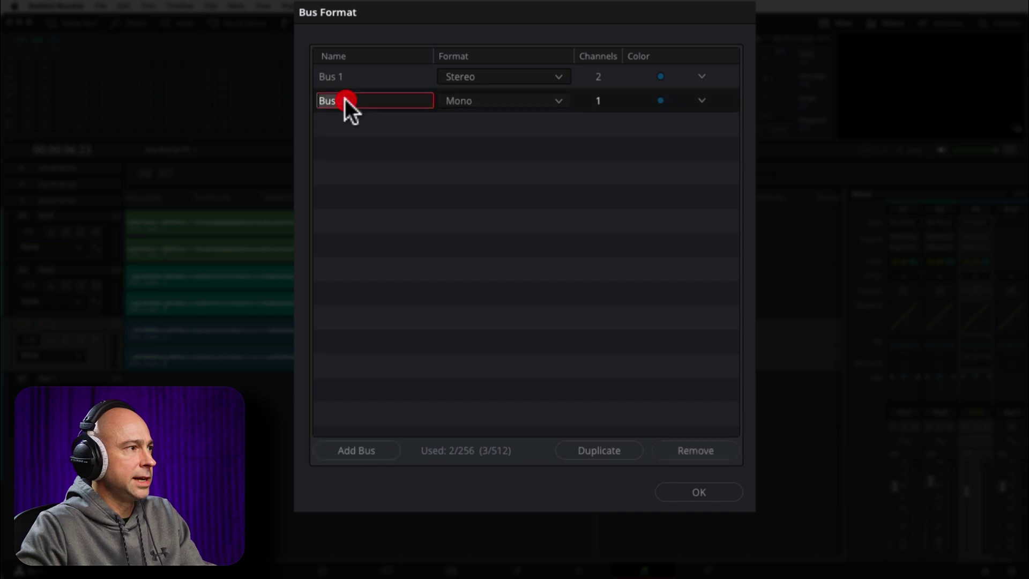
click(453, 100)
click(471, 130)
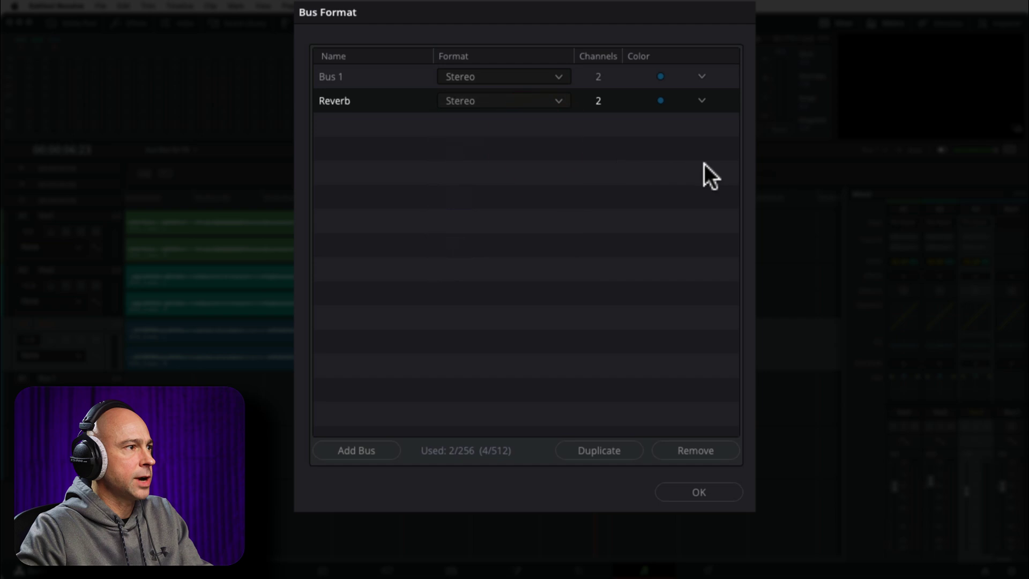
click(661, 102)
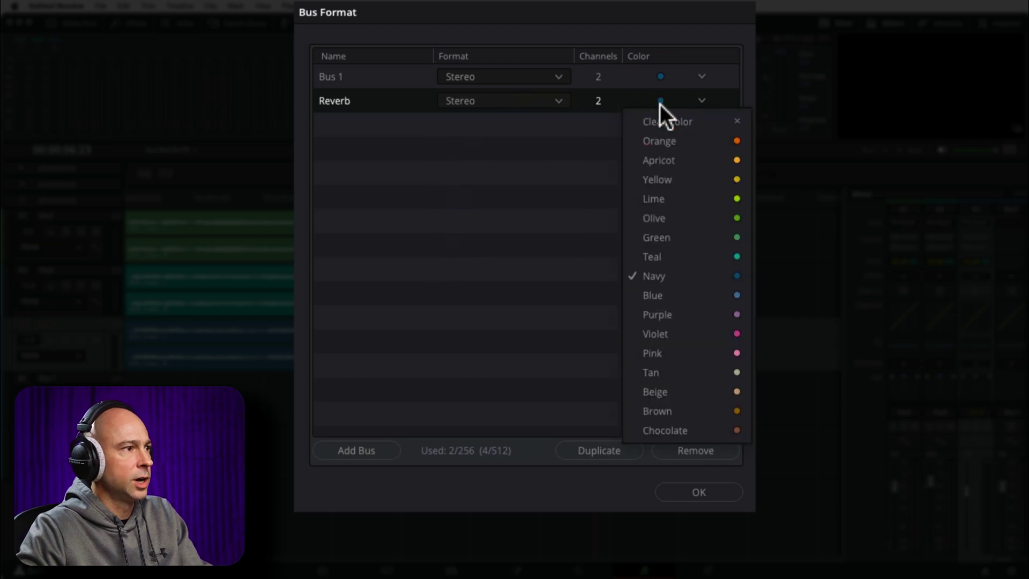
click(663, 162)
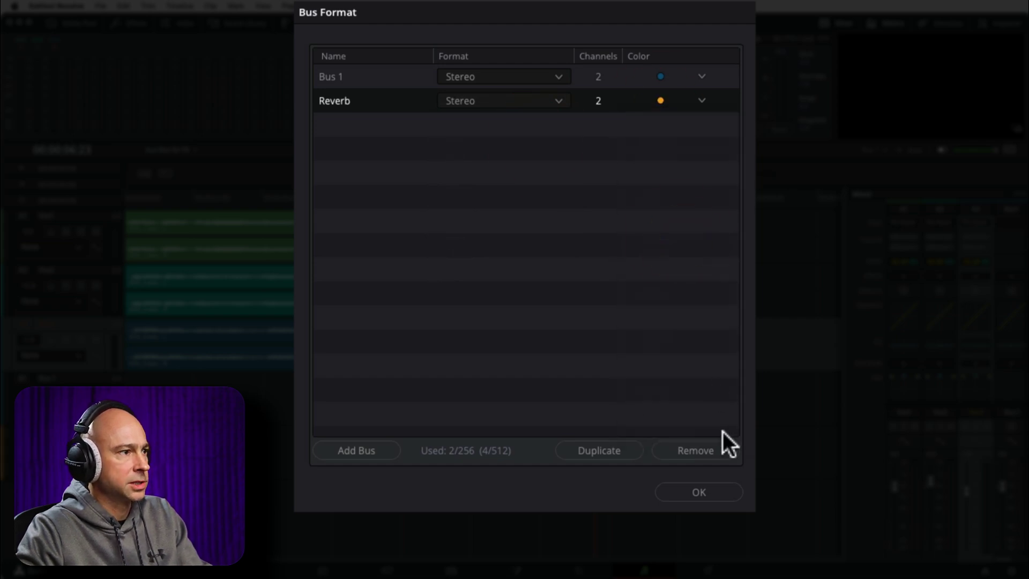
click(702, 490)
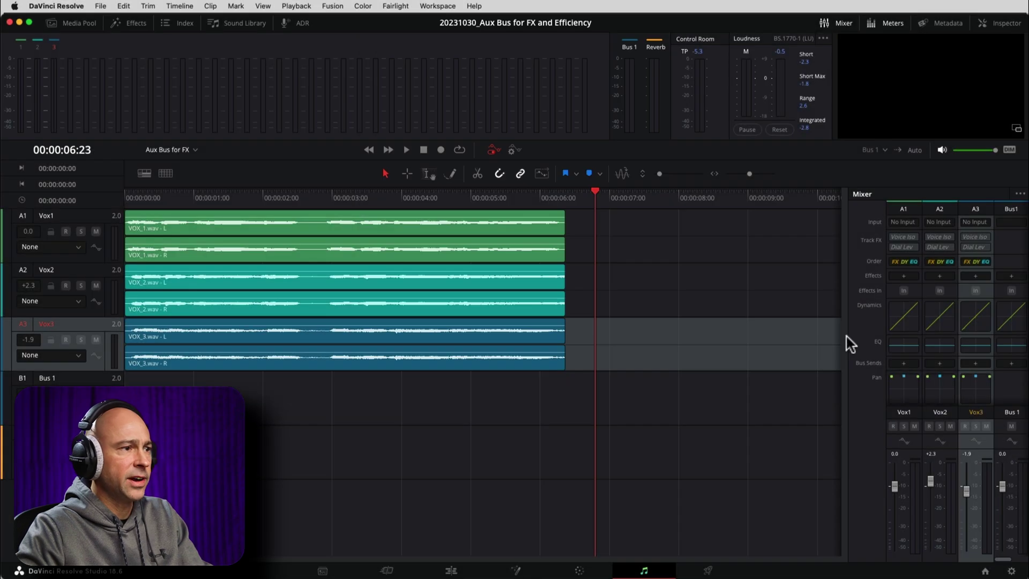
Step: Widen the Mixer panel to reveal the Reverb bus strip
drag(849, 337, 781, 336)
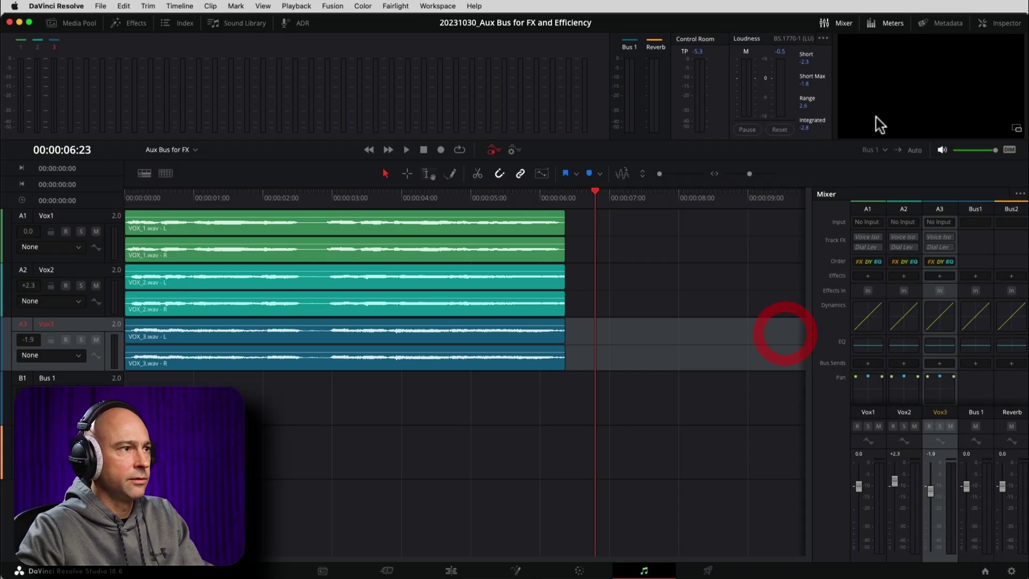
click(847, 24)
click(848, 24)
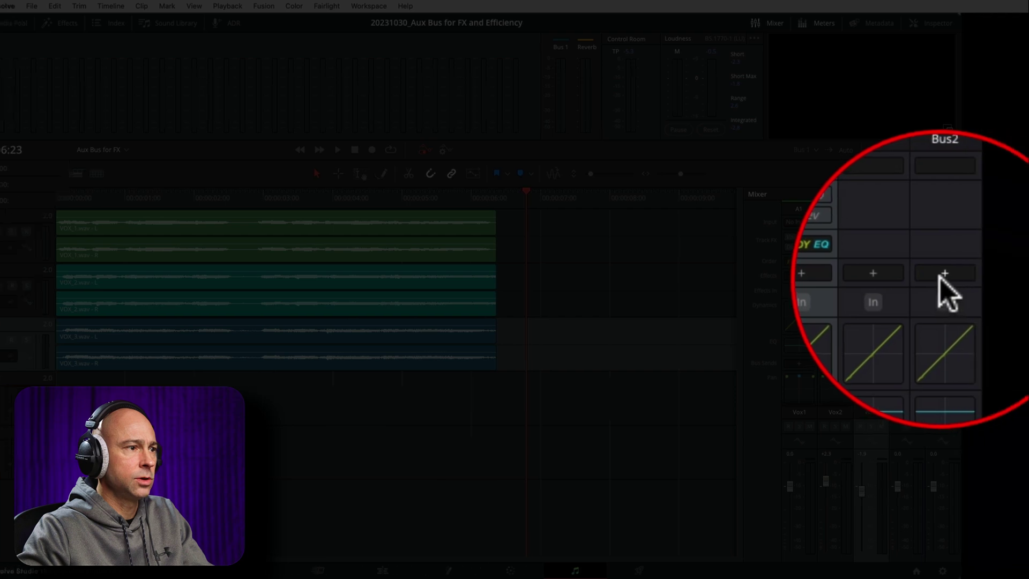
Step: Insert the Fairlight FX Reverb effect into the Reverb bus's first effects slot
click(797, 277)
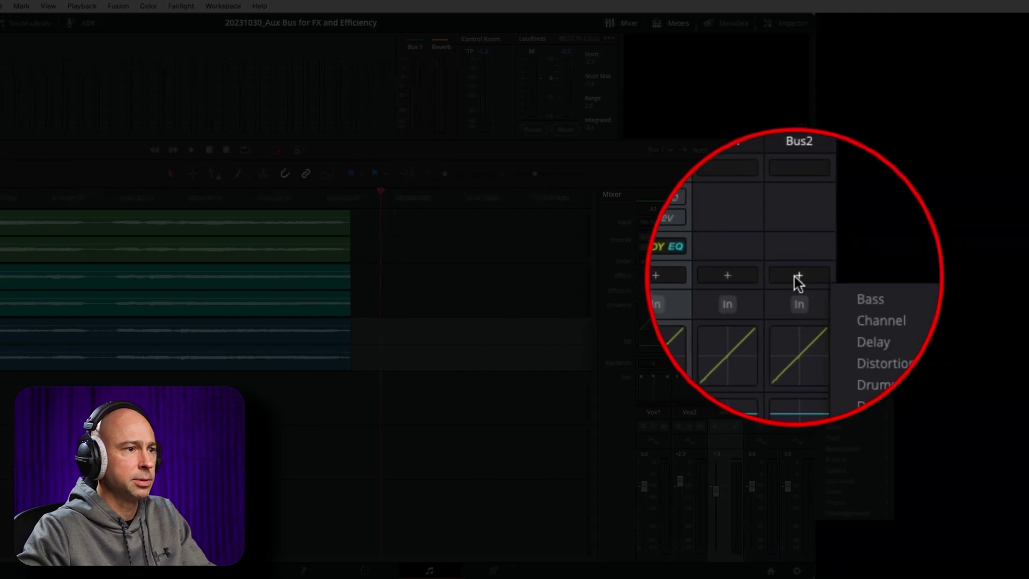
mouse_move(844, 459)
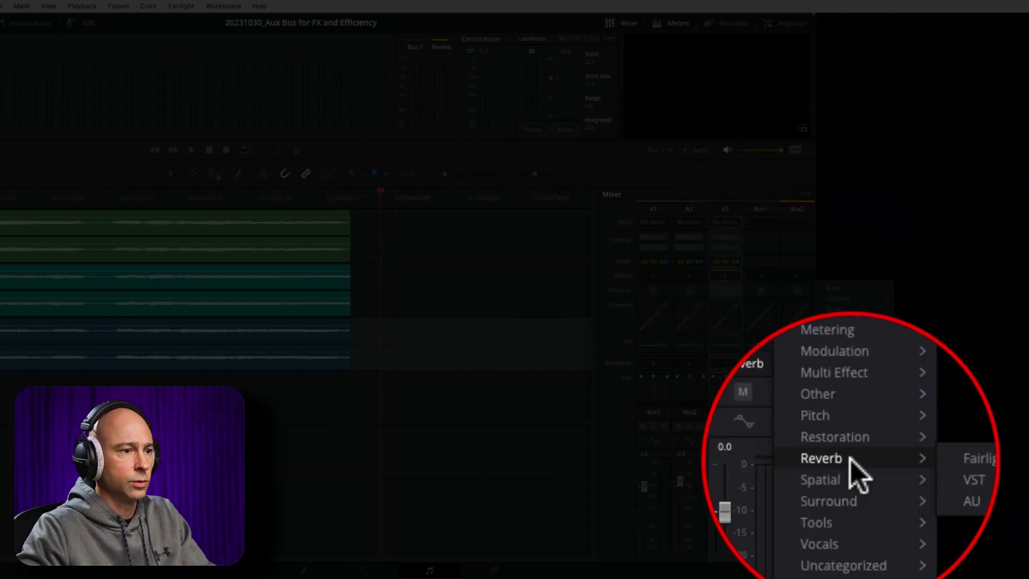
mouse_move(943, 459)
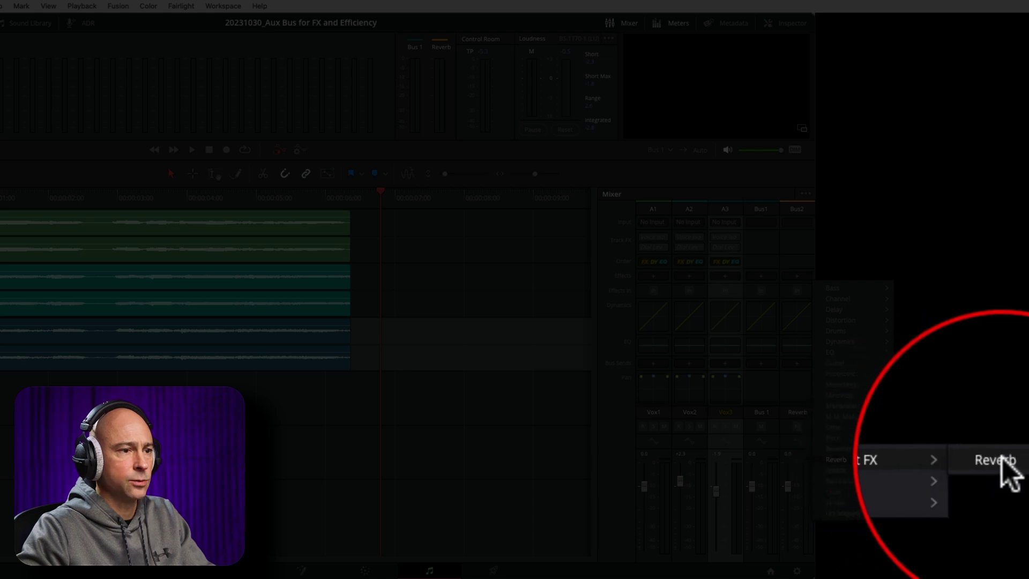
click(996, 460)
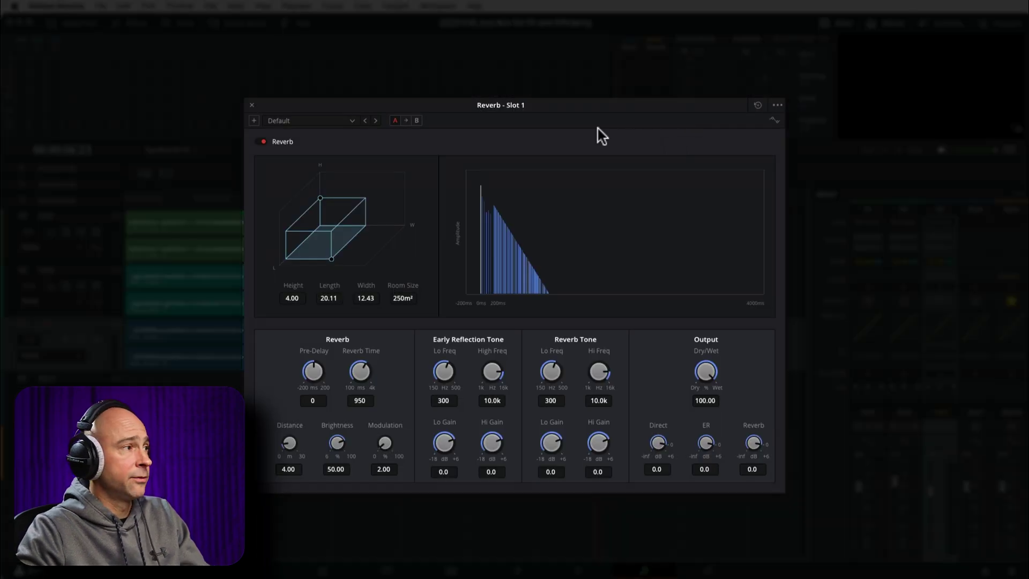
Step: Choose the Cathedral preset in the Reverb plugin and close its settings window
click(351, 121)
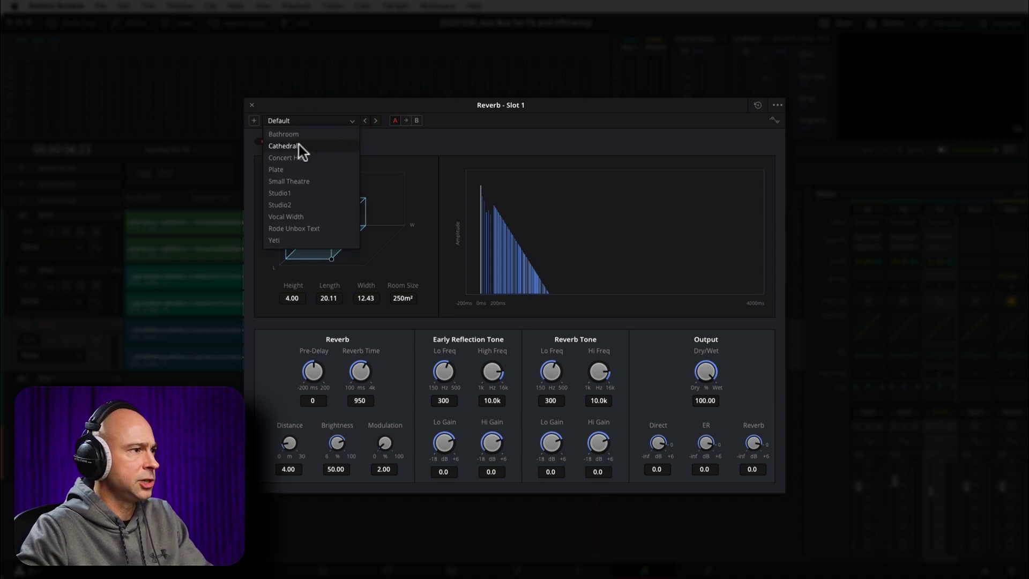
click(283, 147)
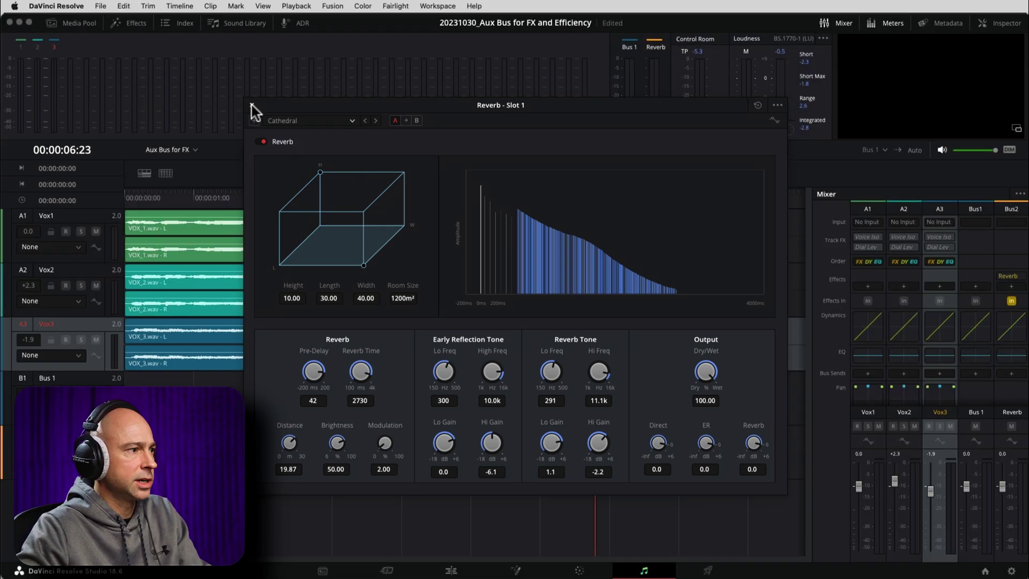
click(252, 105)
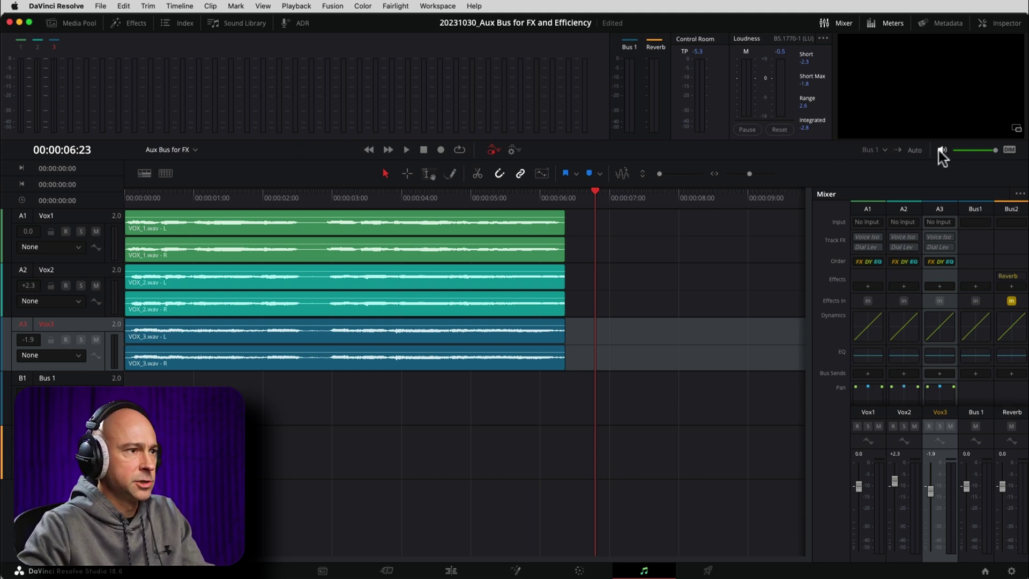
Step: Play the mix from the beginning and bring the Mixer's Bus Outputs row into view
click(133, 200)
key(space)
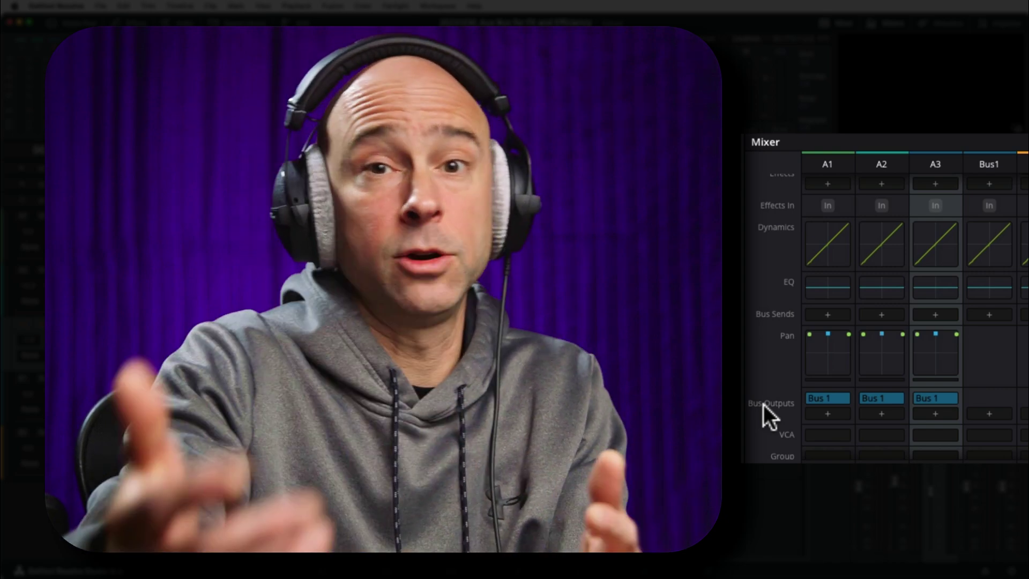
mouse_move(819, 391)
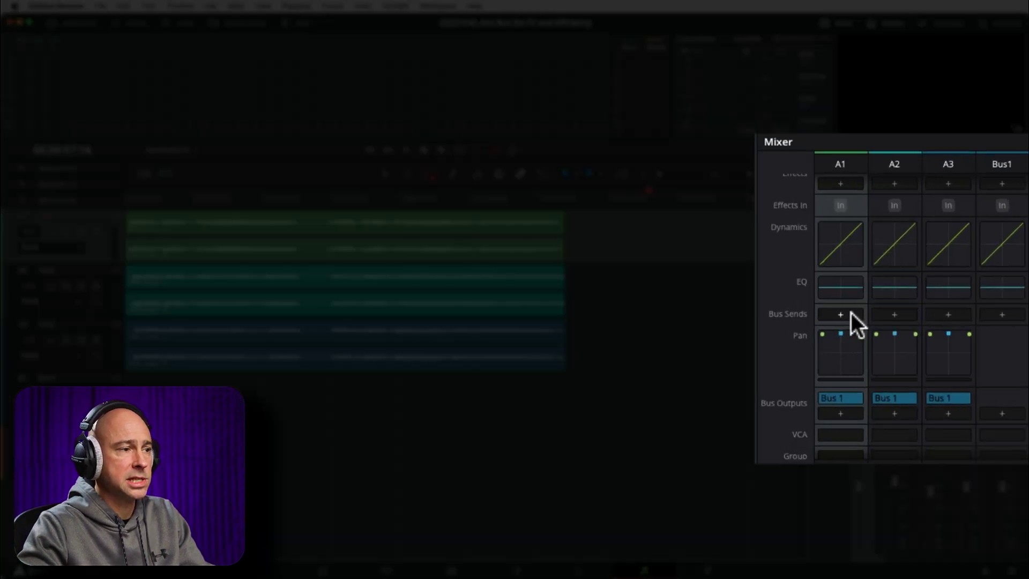
Step: Assign Reverb bus sends on tracks A1, A2 and A3
click(844, 315)
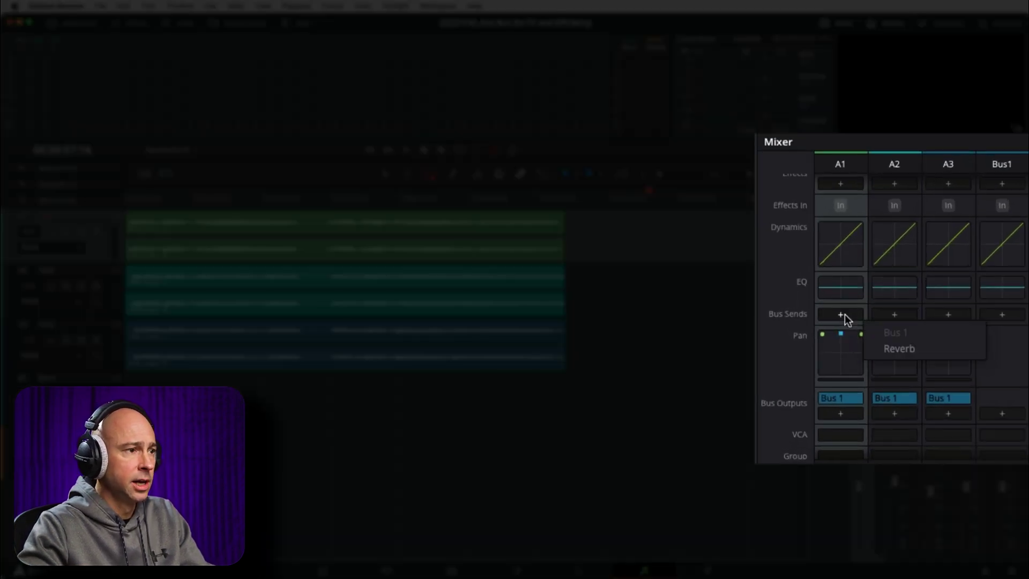
click(893, 348)
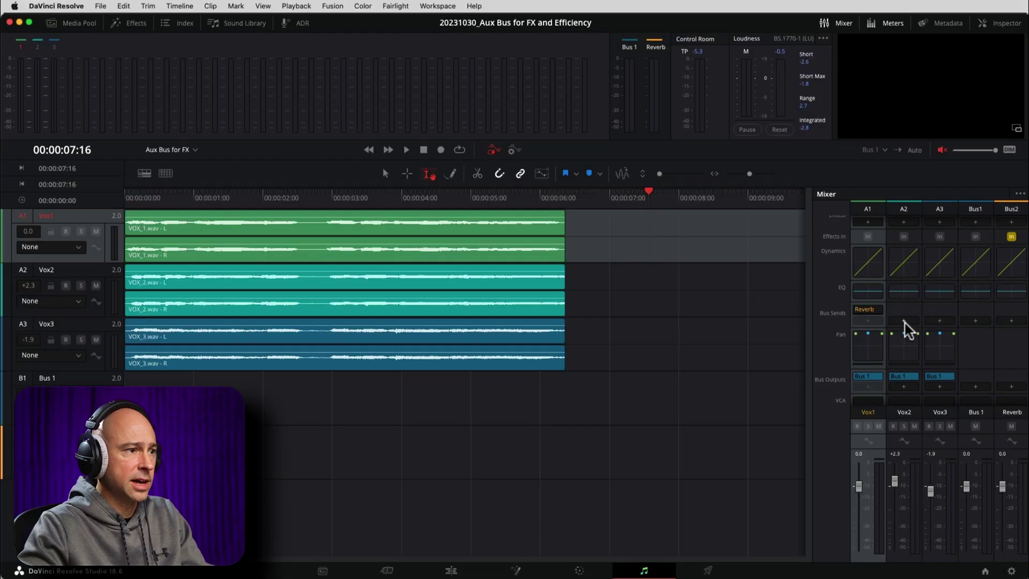
click(946, 343)
click(940, 320)
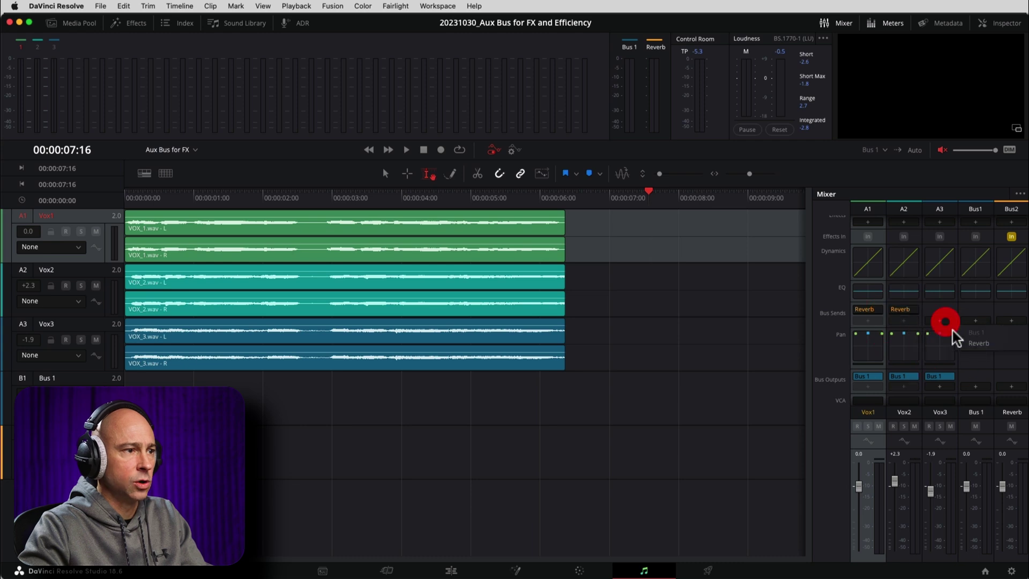
click(975, 345)
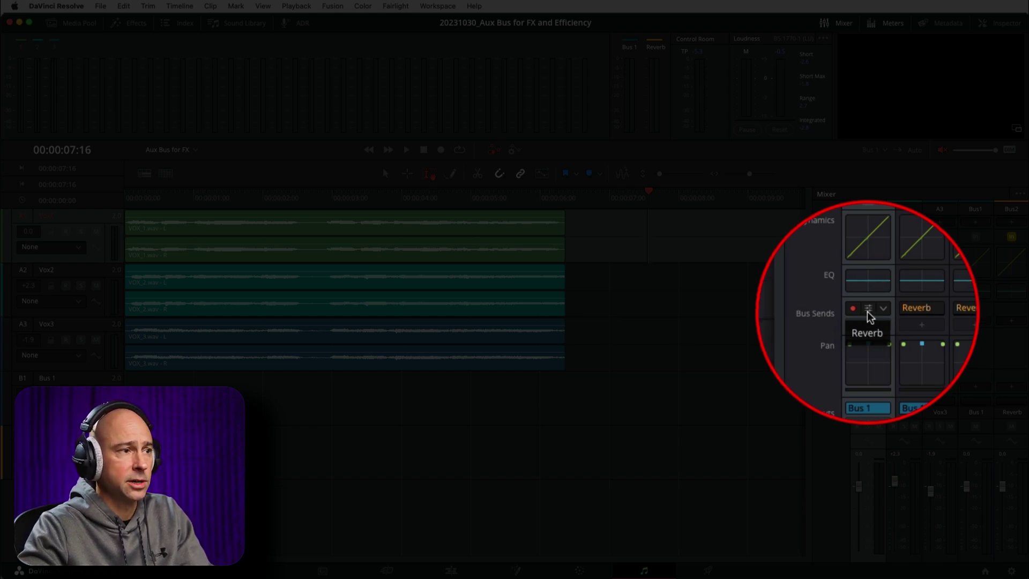
click(868, 310)
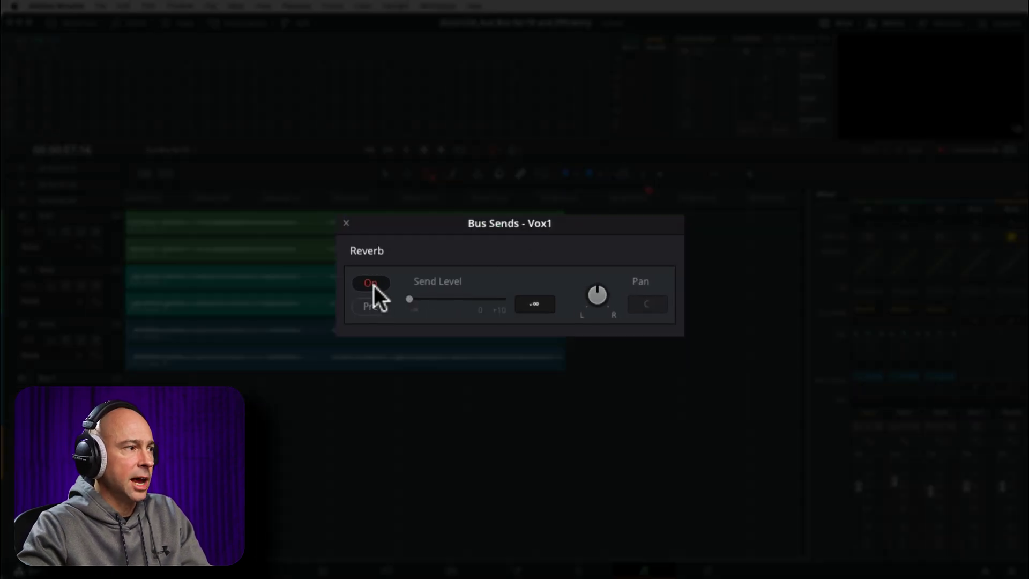
Step: Turn on the vocals' Reverb sends and reset each send level to 0.0, then return to the timeline start
click(374, 285)
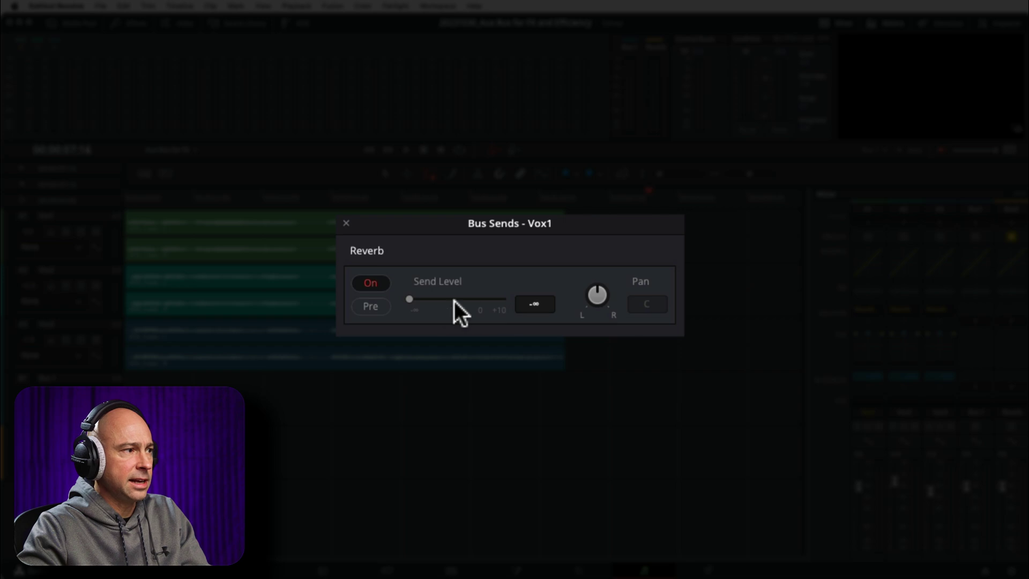
double_click(409, 299)
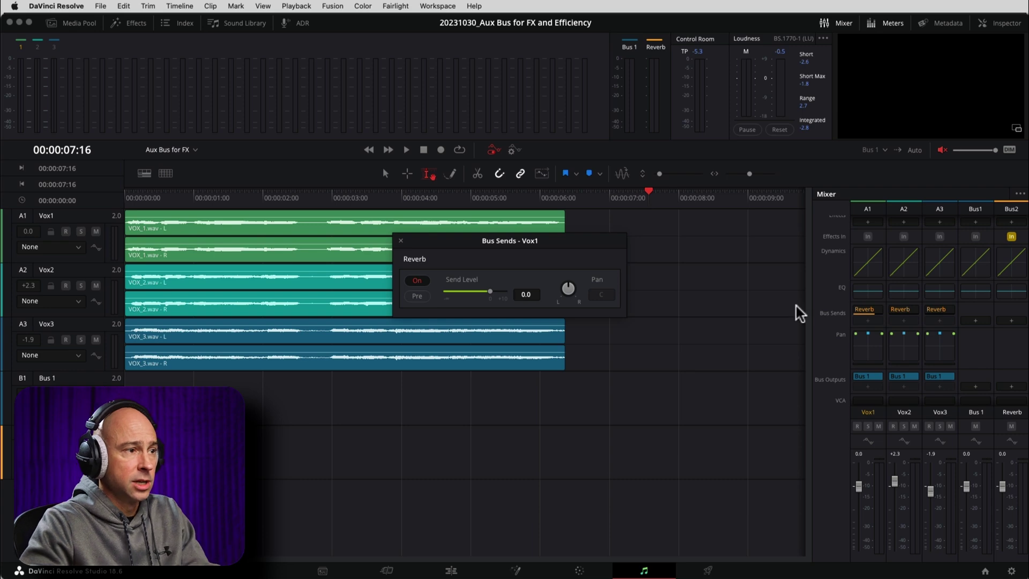
click(904, 311)
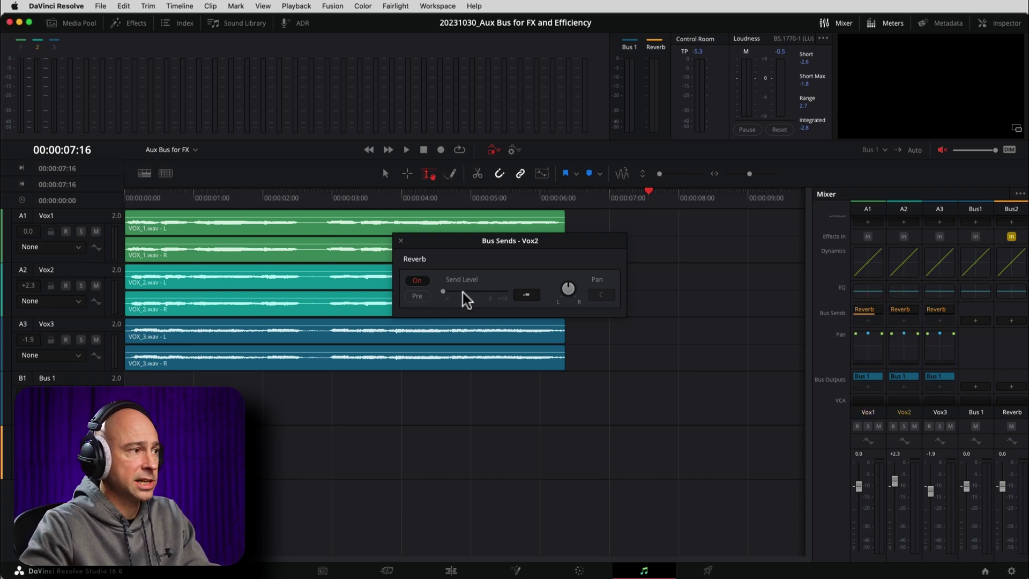
double_click(445, 294)
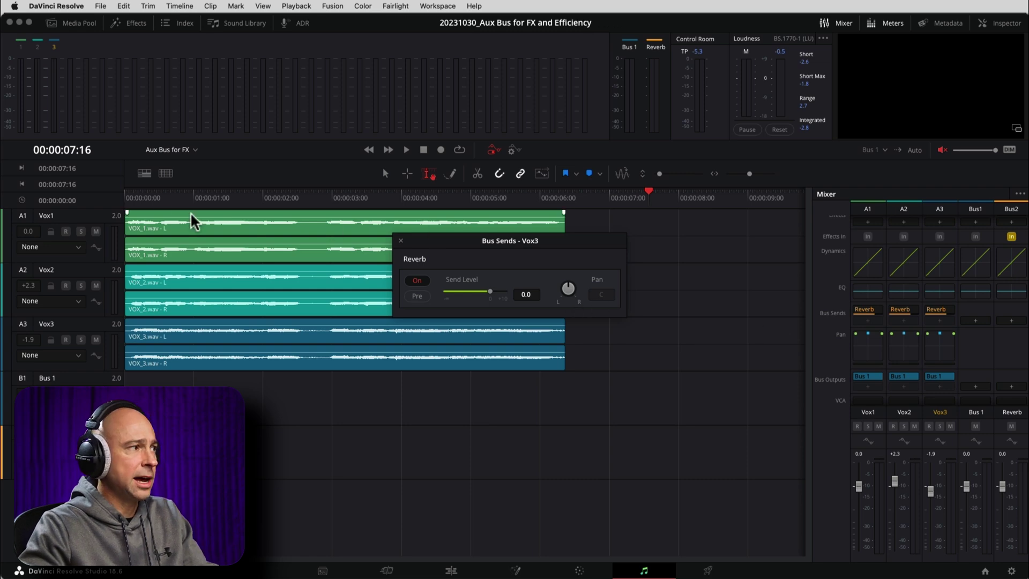
click(400, 241)
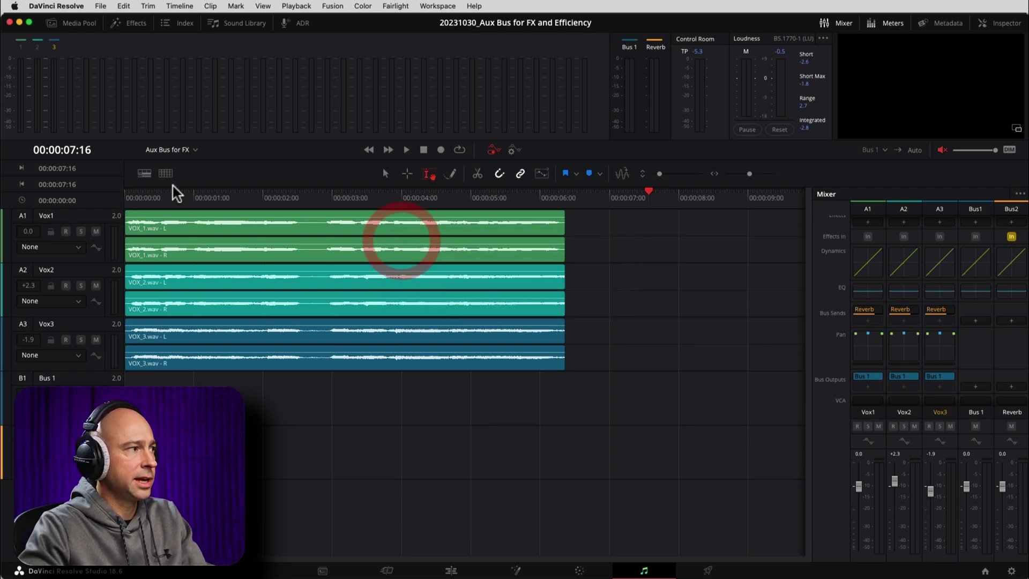
click(128, 197)
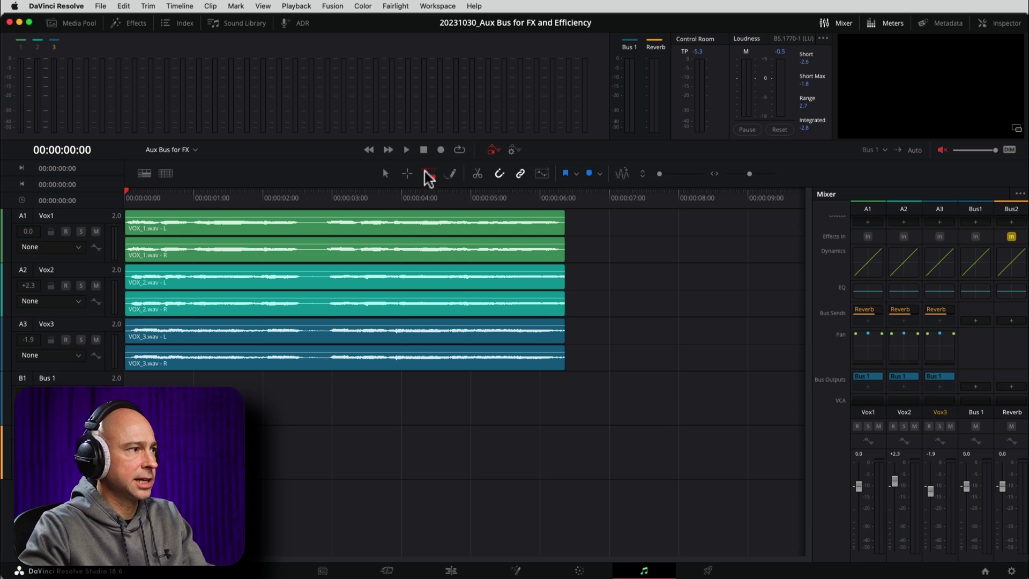
Step: Mark a range over the vocal clips from 00:00:00:00 to 00:00:06:08 with Range Selection
click(429, 173)
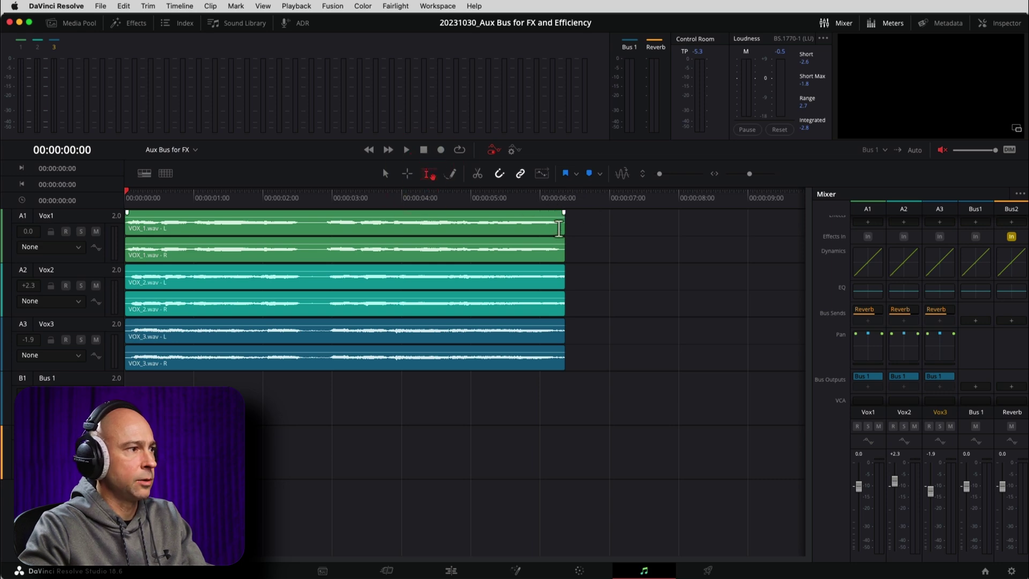
click(417, 225)
click(408, 173)
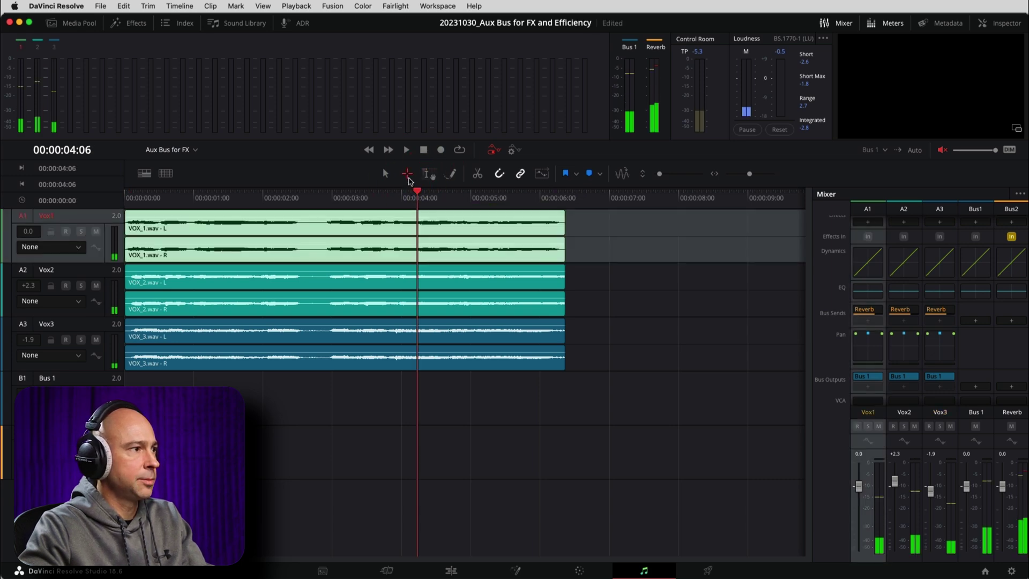
drag(560, 210, 66, 212)
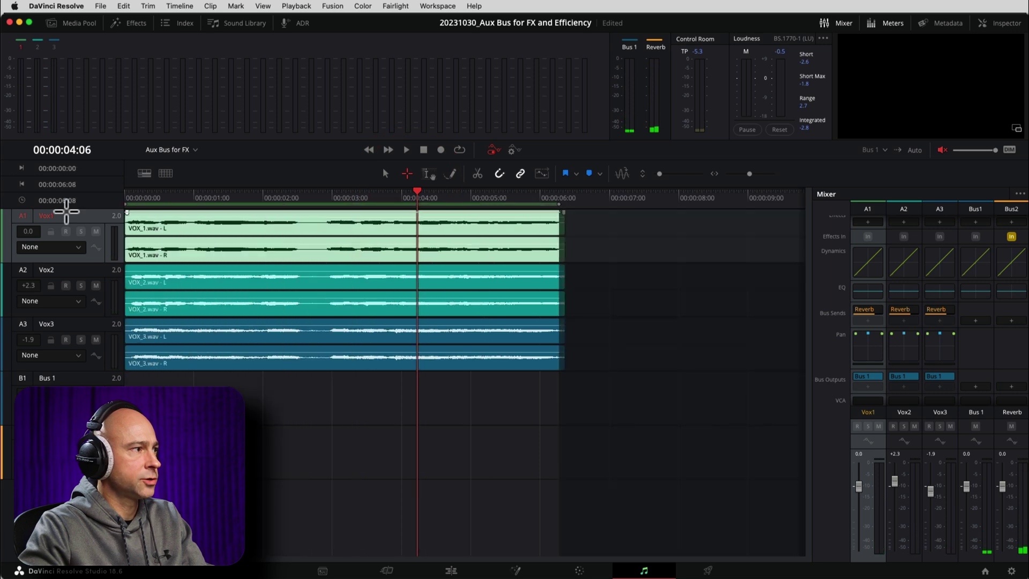
Step: Loop-play the range, unmuting the Control Room to listen, then muting it again
click(459, 149)
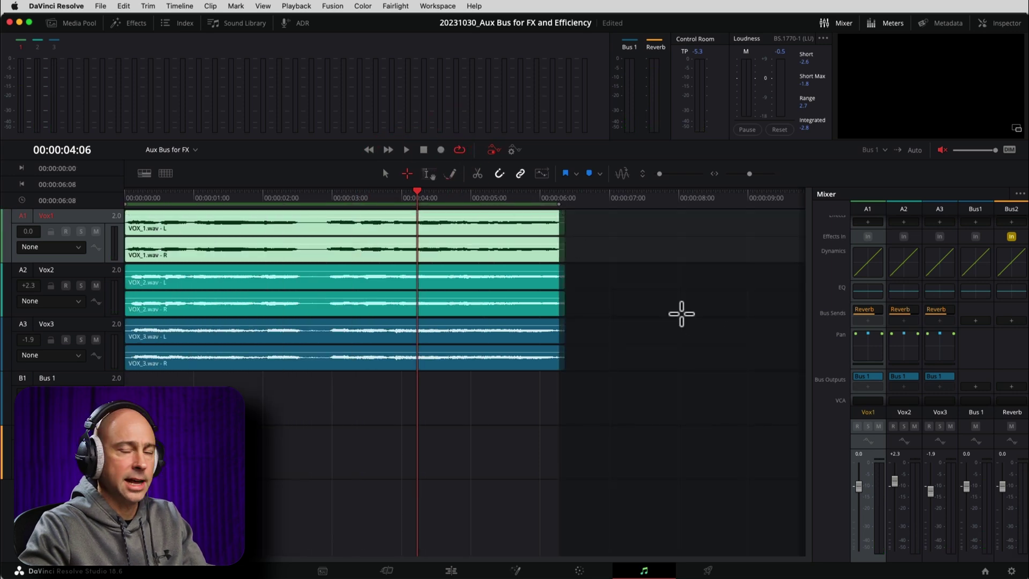
key(space)
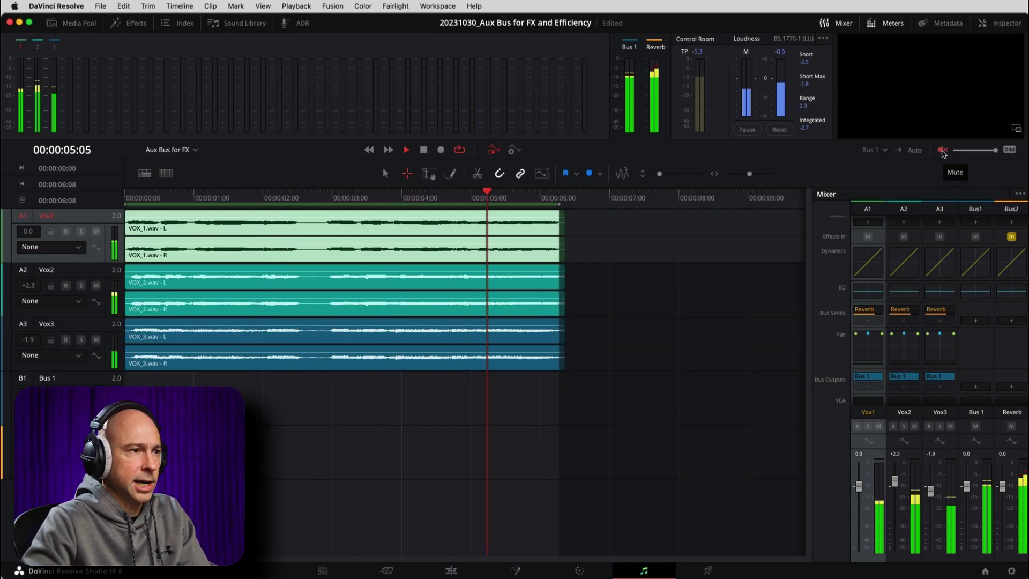
click(943, 152)
mouse_move(996, 152)
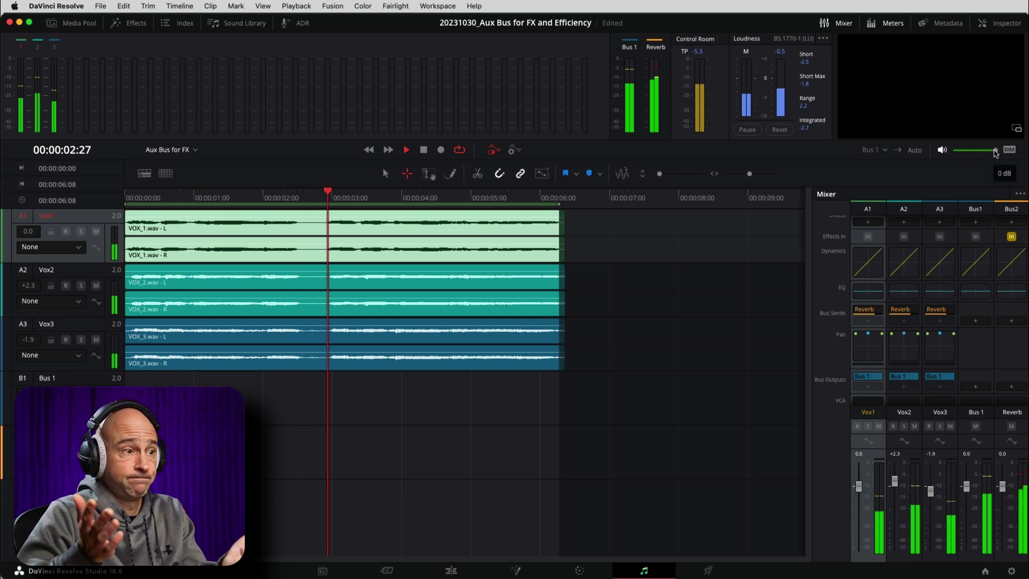
click(942, 151)
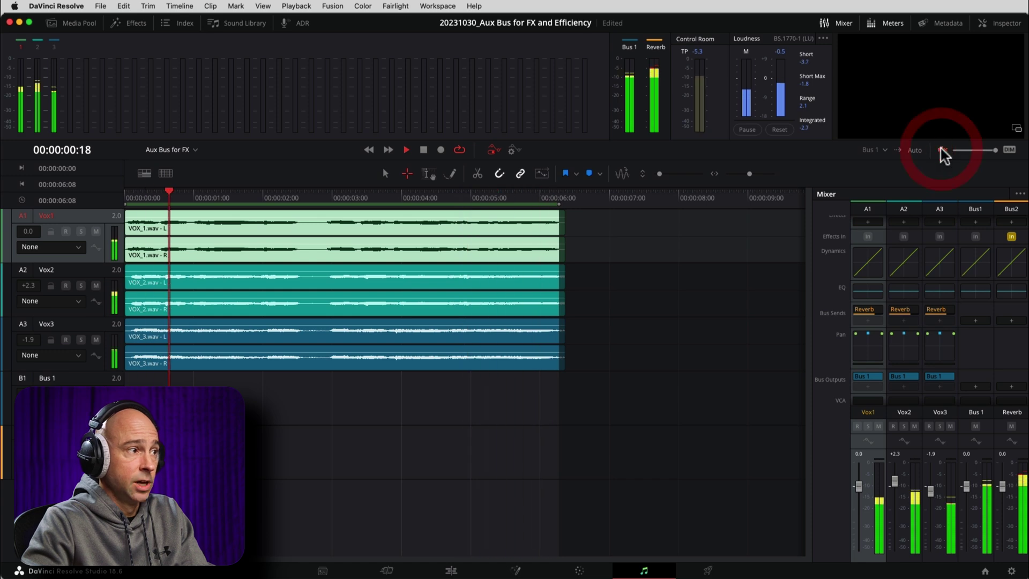
key(space)
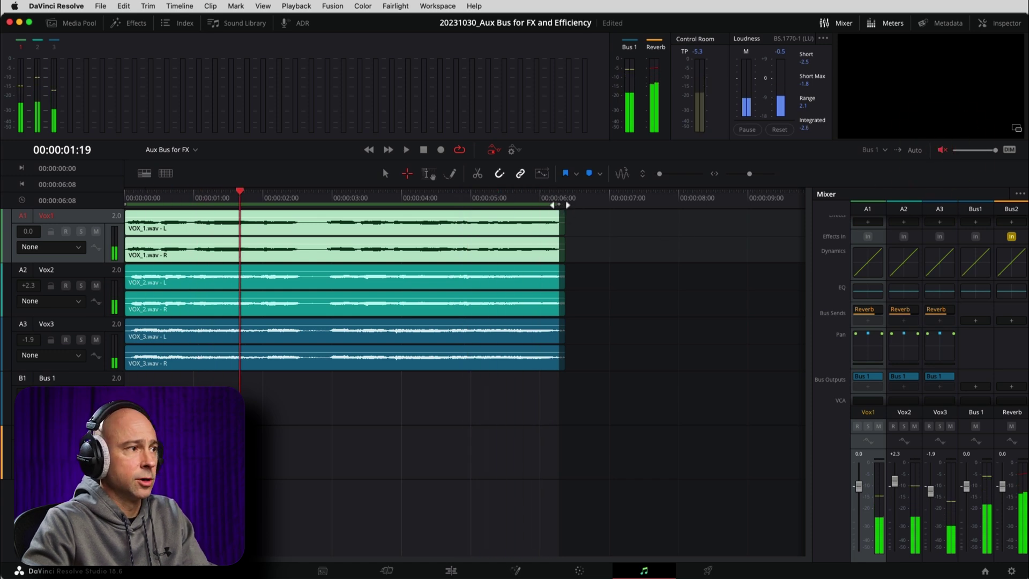
drag(667, 200, 742, 203)
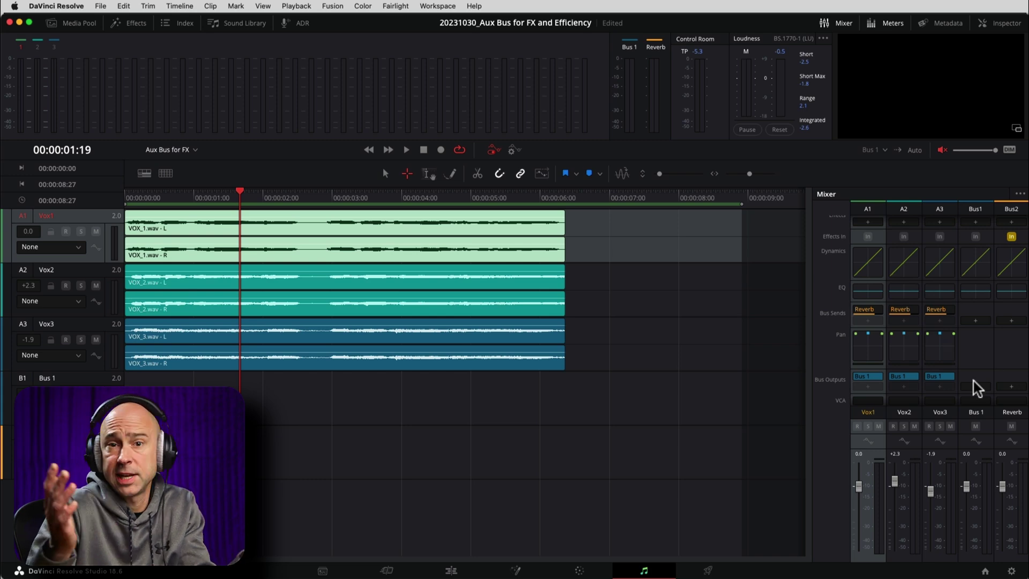
click(1013, 352)
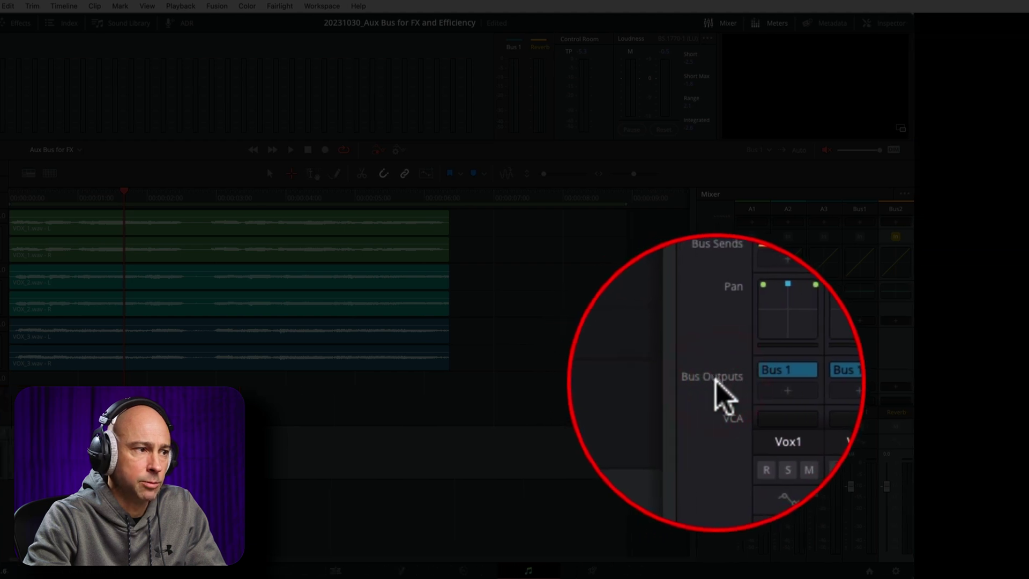
click(896, 386)
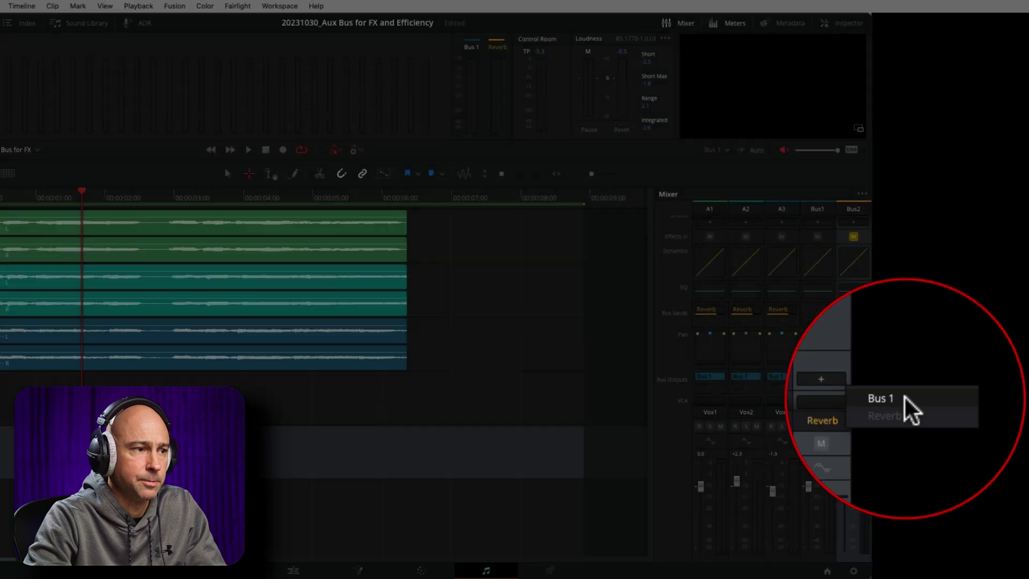
click(905, 397)
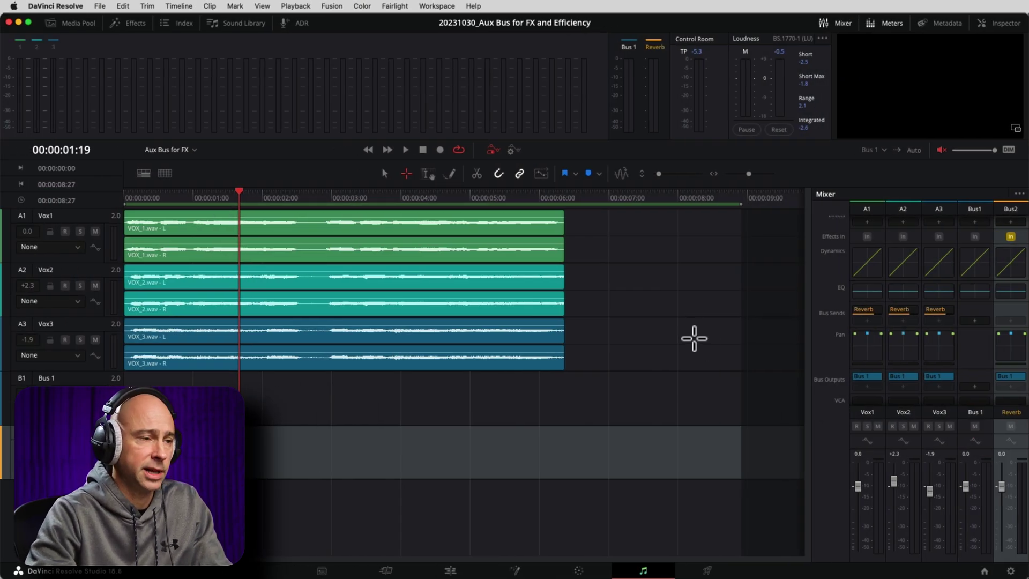
key(space)
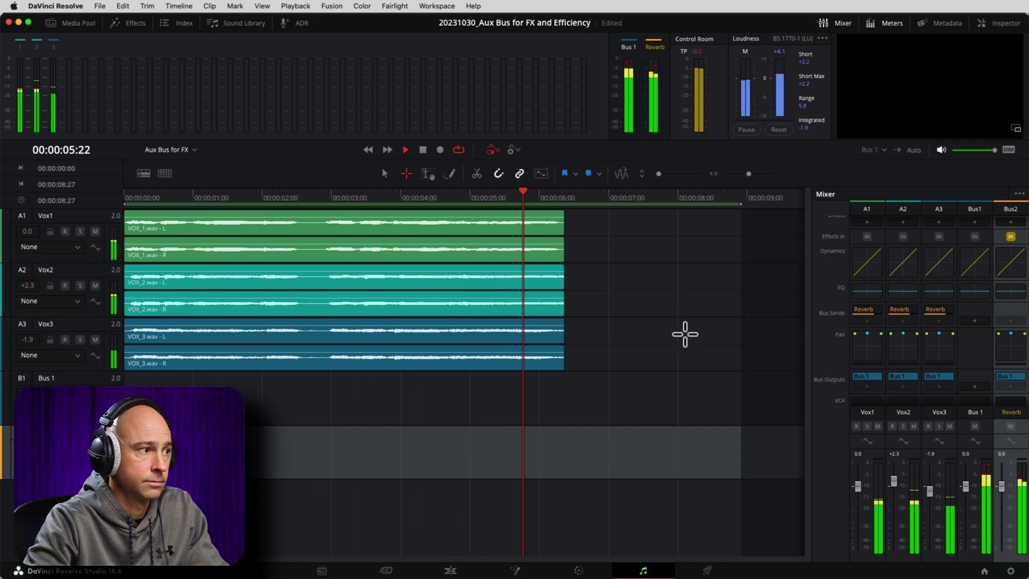
key(space)
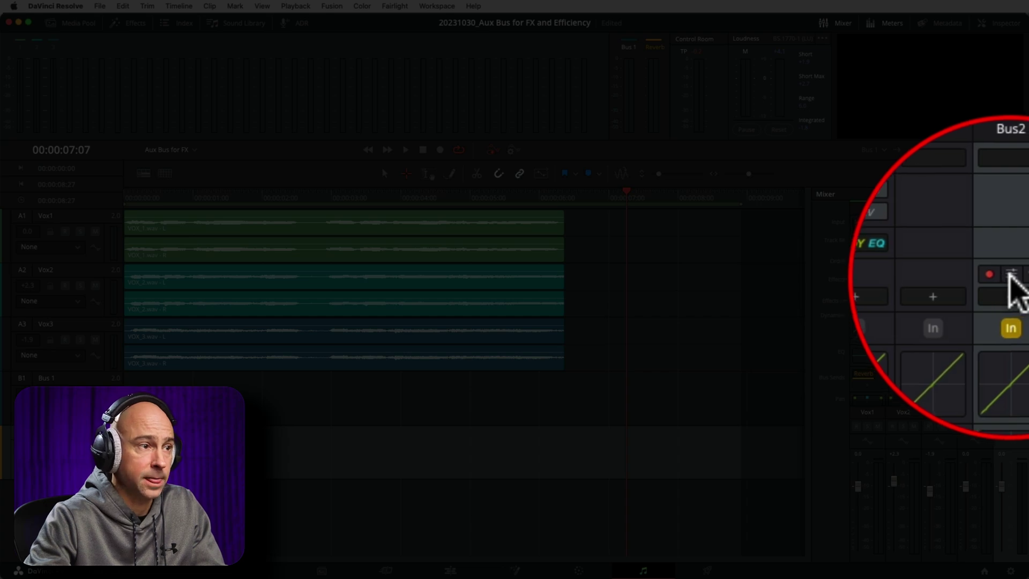
click(1011, 274)
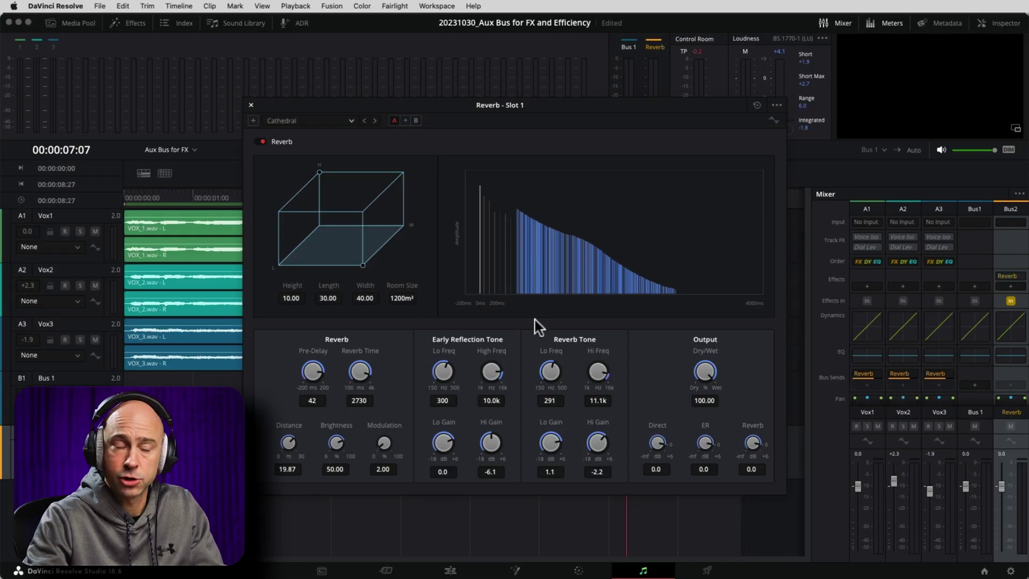
click(251, 105)
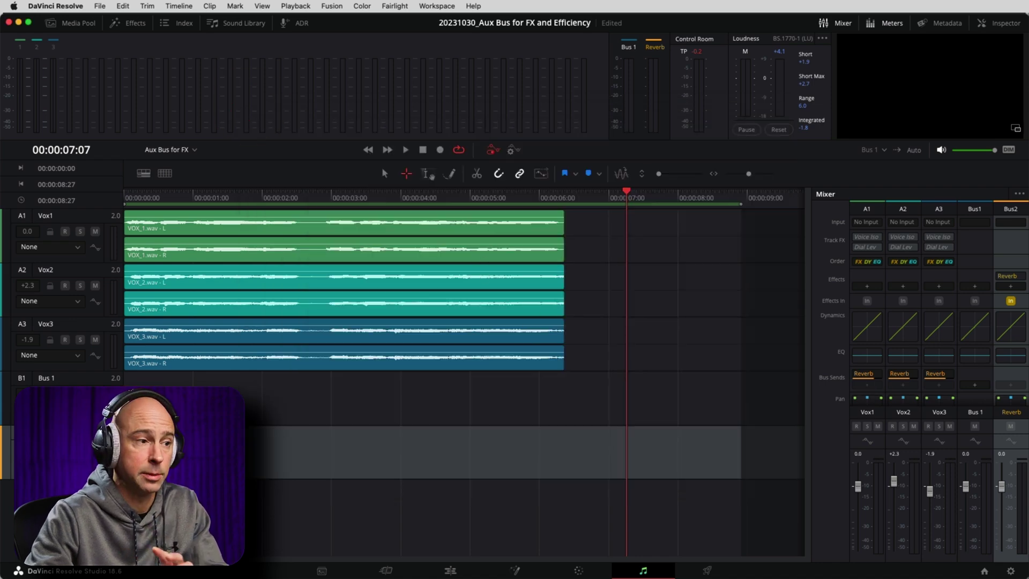
Step: Pull the Reverb bus fader down and save the project
drag(1001, 489, 1002, 541)
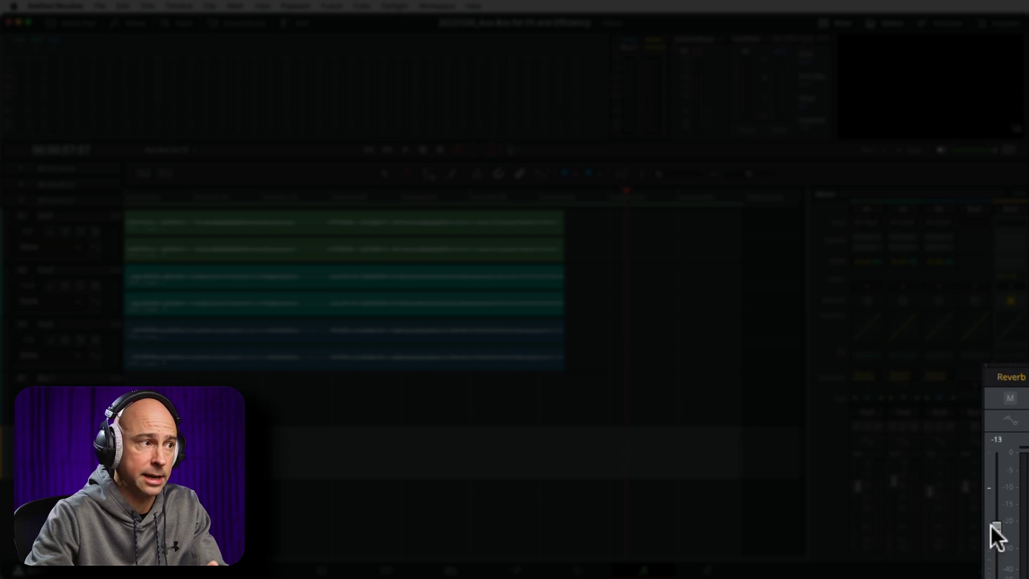
drag(1002, 515, 1002, 513)
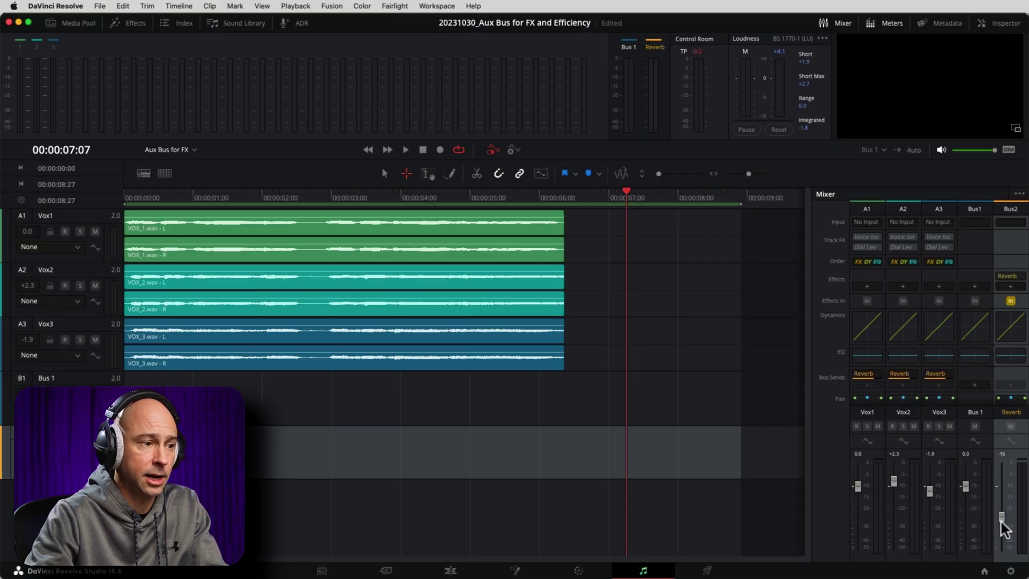
key(super+s)
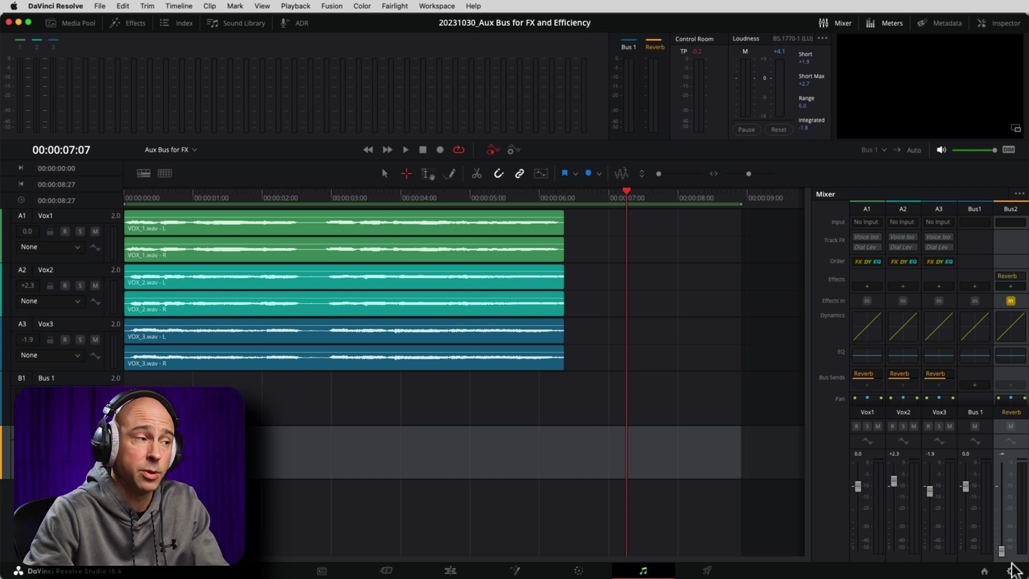
Step: Play the mix from the start and set the Reverb bus fader to about -7.6 dB
click(131, 197)
key(space)
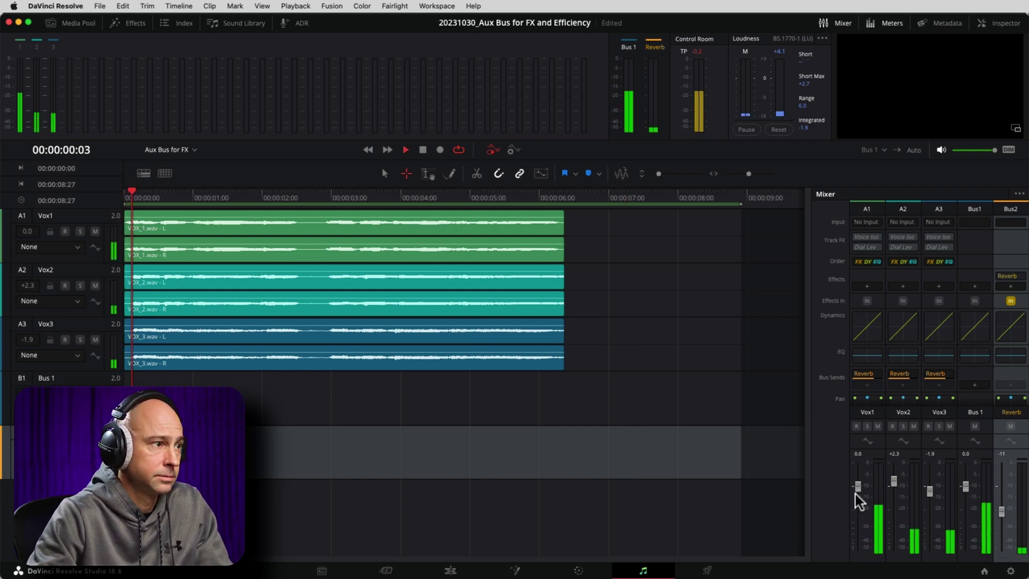
mouse_move(1002, 512)
mouse_down()
mouse_move(1001, 494)
mouse_move(1001, 505)
mouse_up()
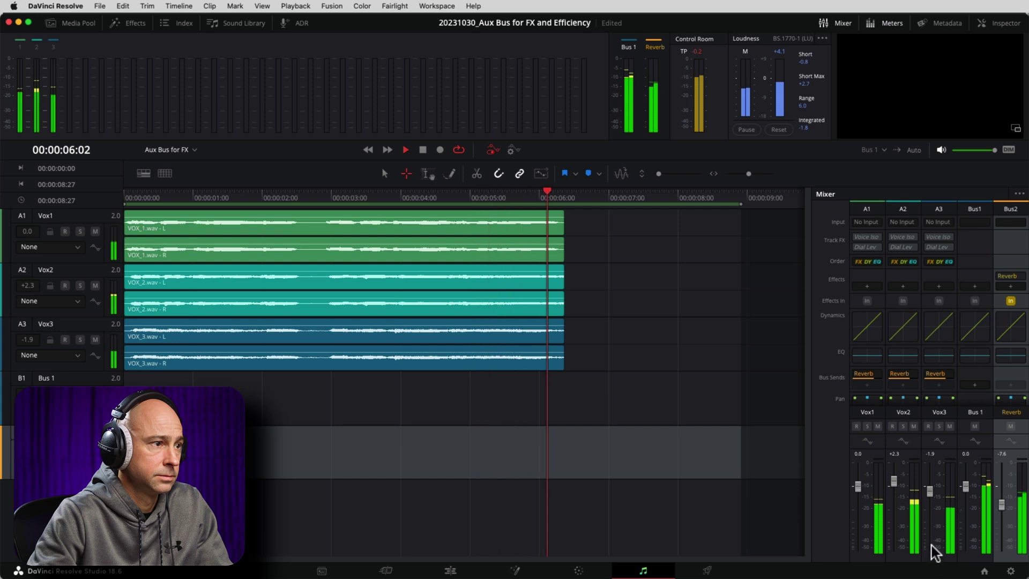
key(space)
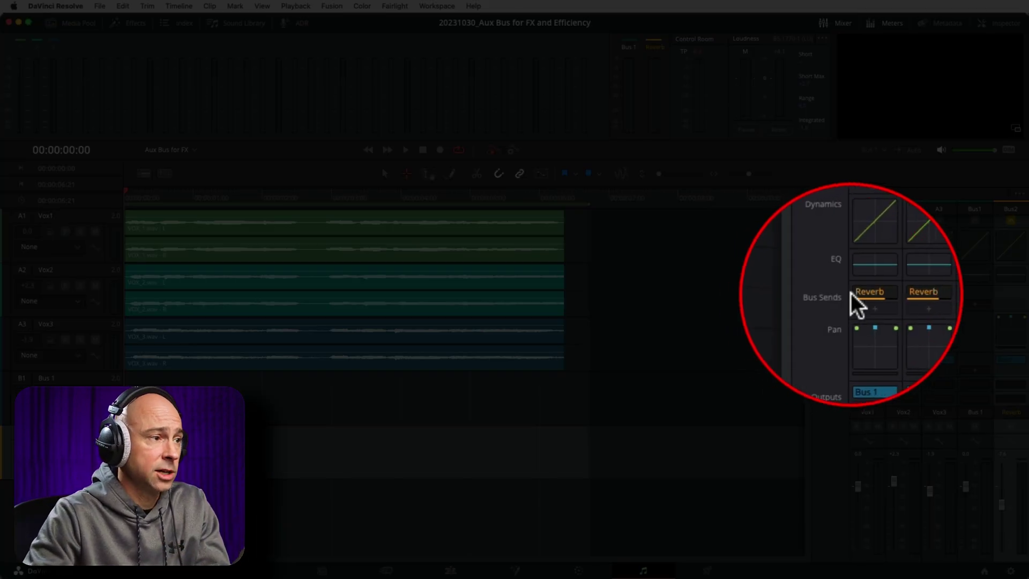
Step: Make Vox1's Reverb bus send pre-fader
mouse_move(863, 292)
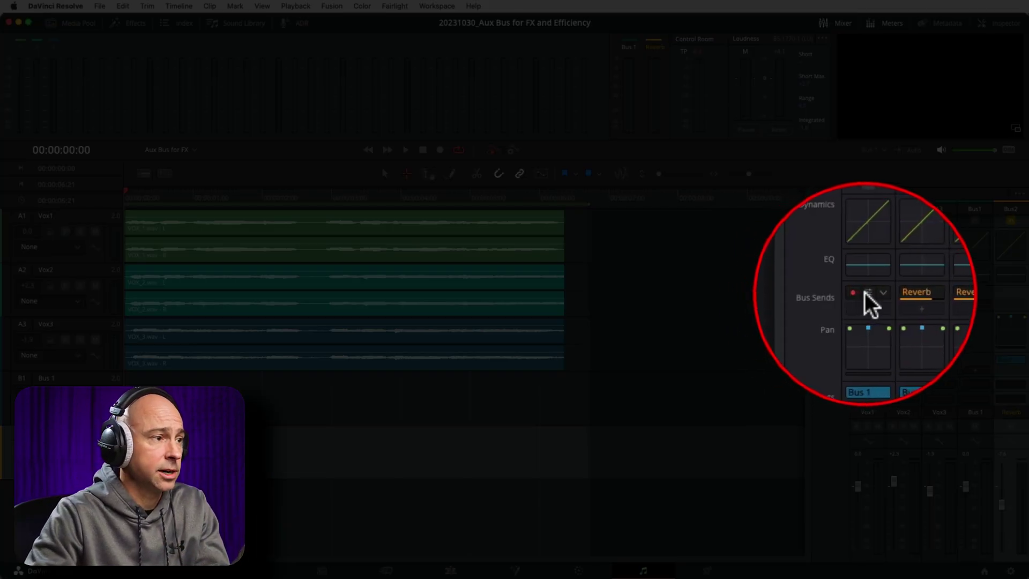
click(864, 293)
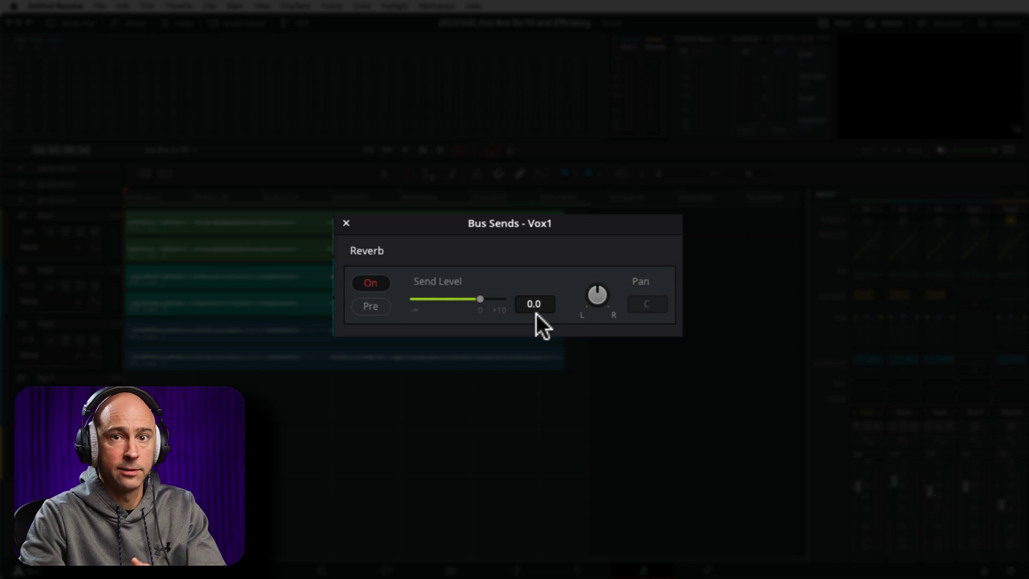
click(370, 307)
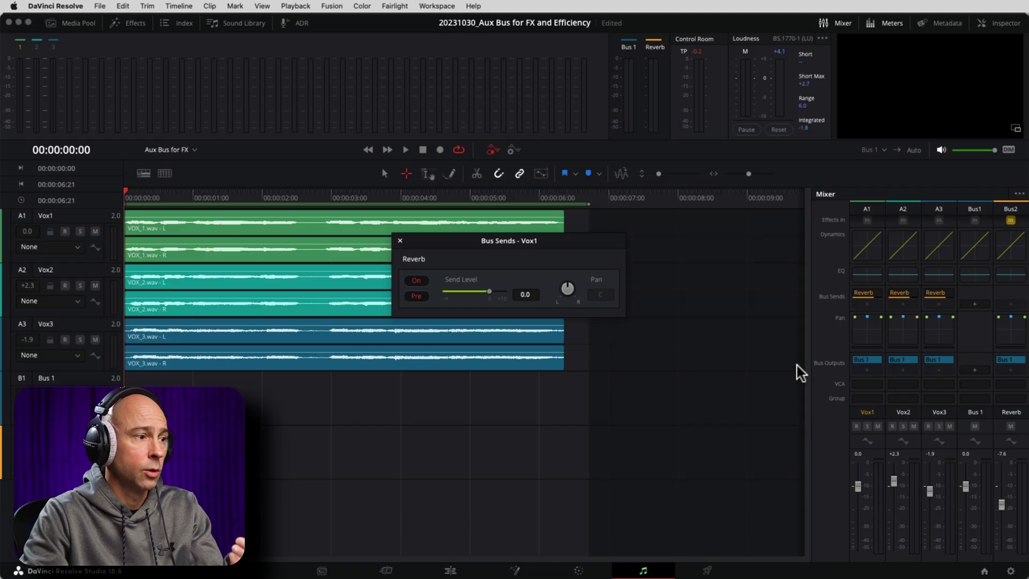
Step: Pull Vox1's fader down to -∞, mute Vox2 and Vox3, and play the mix
drag(860, 488, 858, 508)
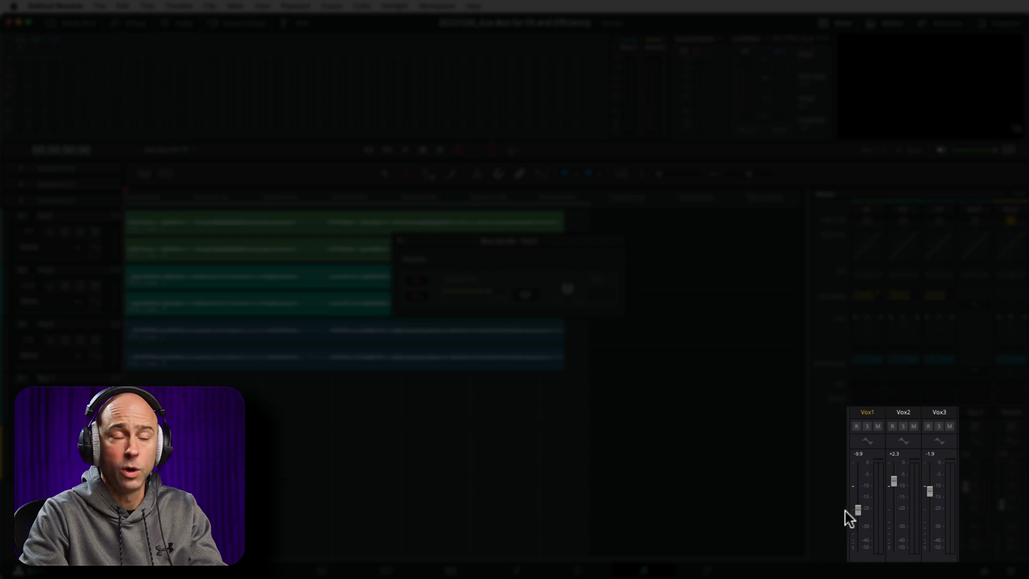
drag(845, 506, 844, 483)
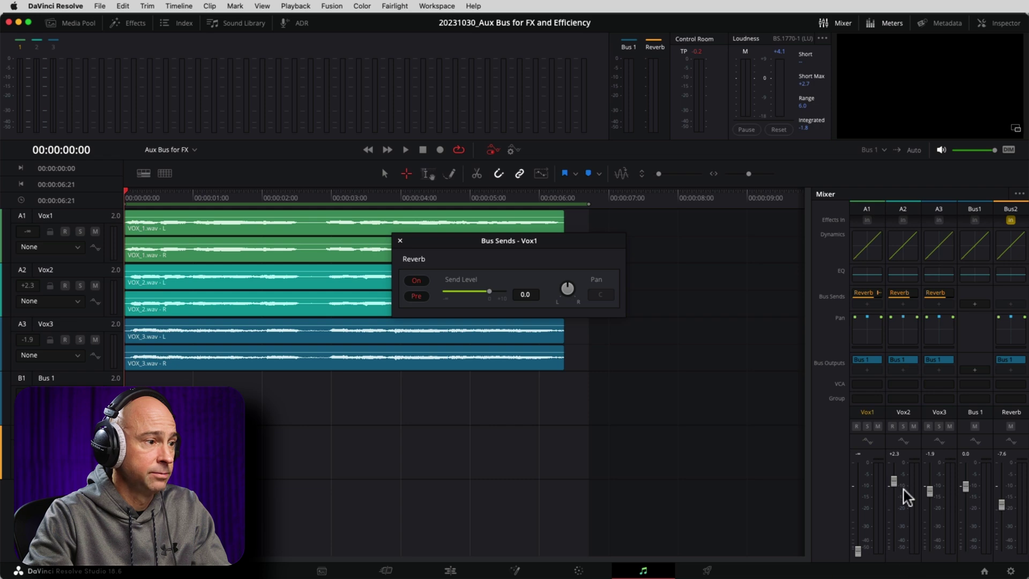
click(95, 285)
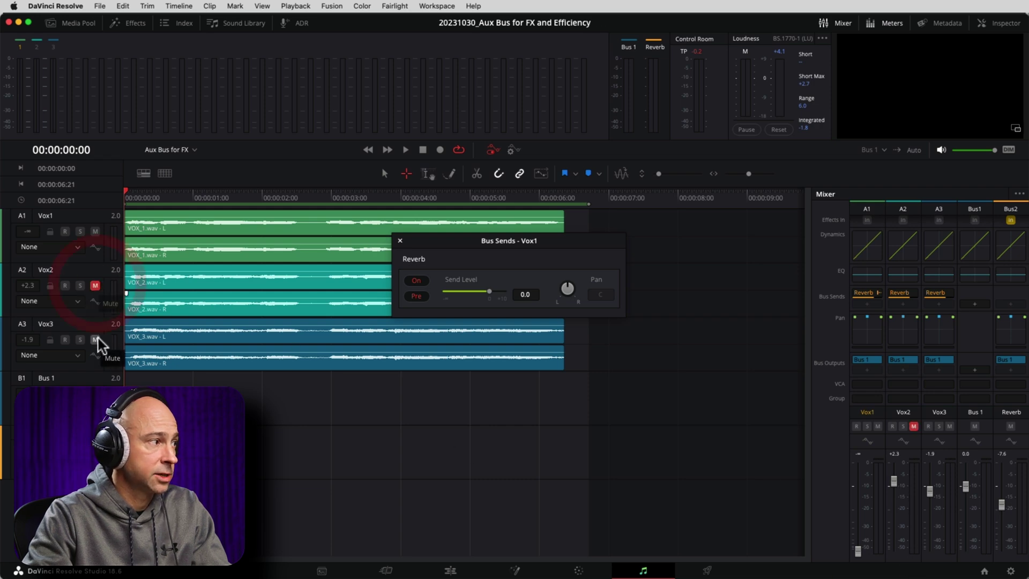
click(95, 339)
key(space)
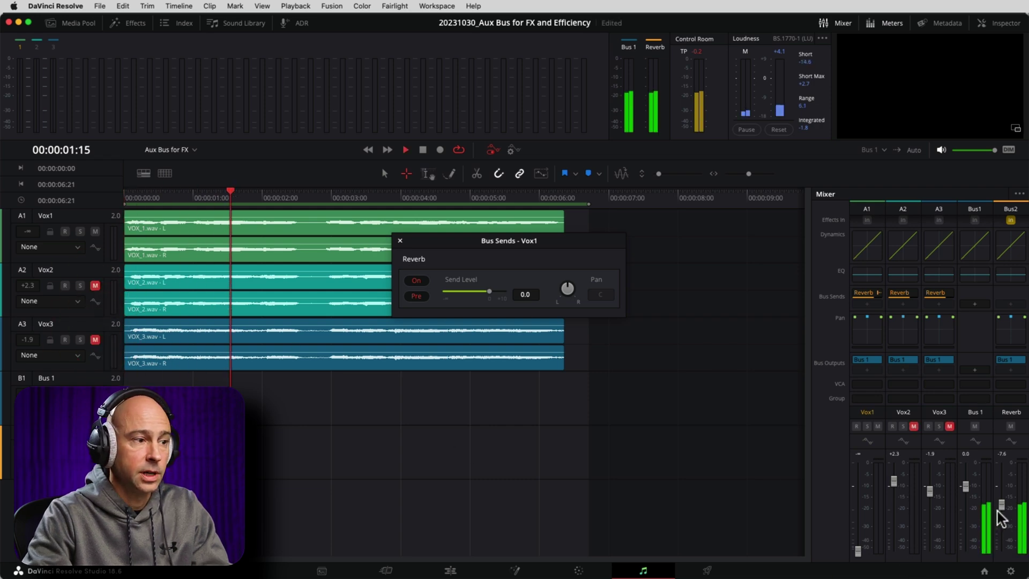
Step: During playback, raise Vox1's fader to +1.4 and settle the Reverb bus fader at -7.8
drag(1002, 505, 1002, 485)
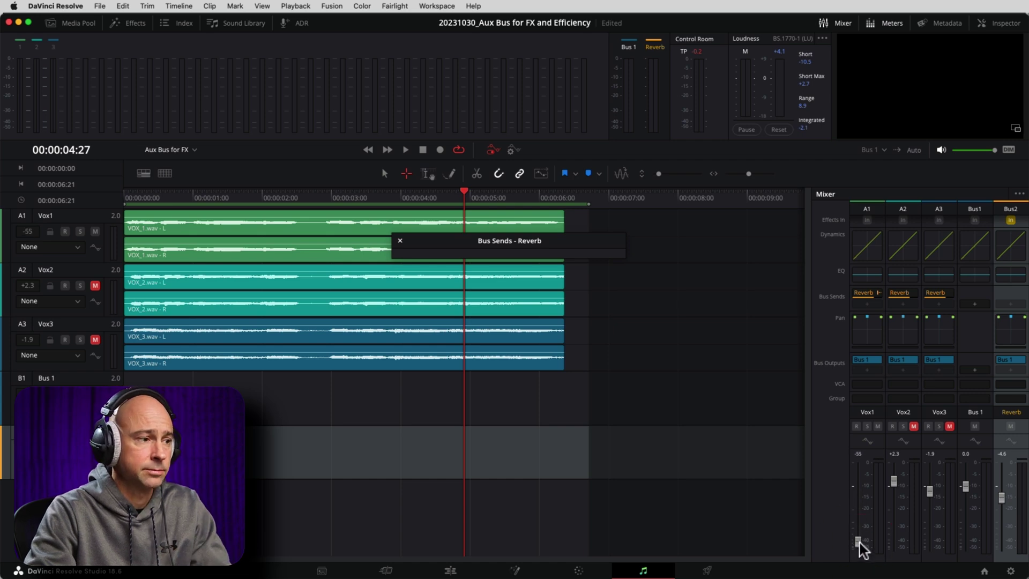
key(space)
drag(859, 542, 861, 487)
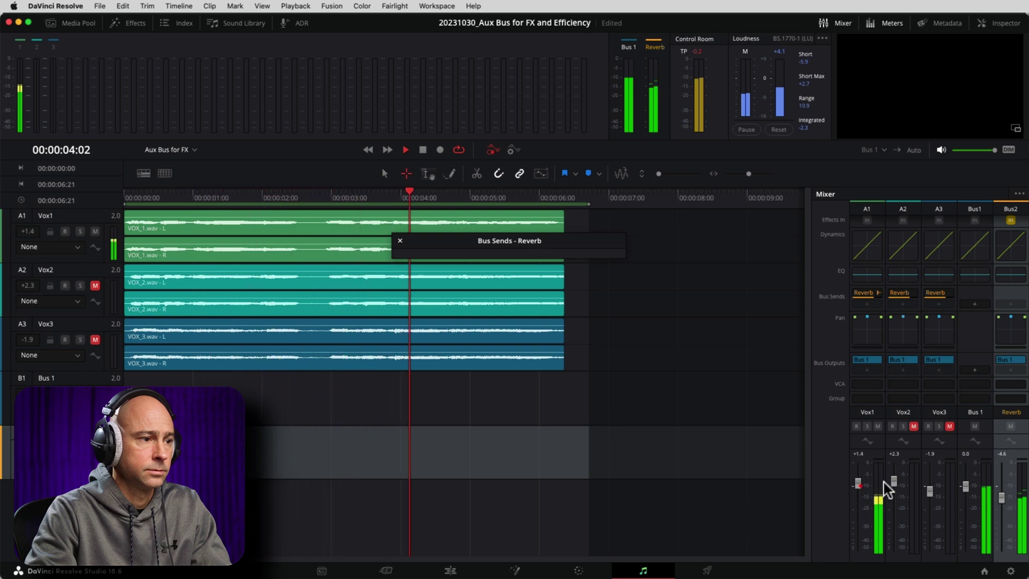
drag(1004, 493, 1005, 506)
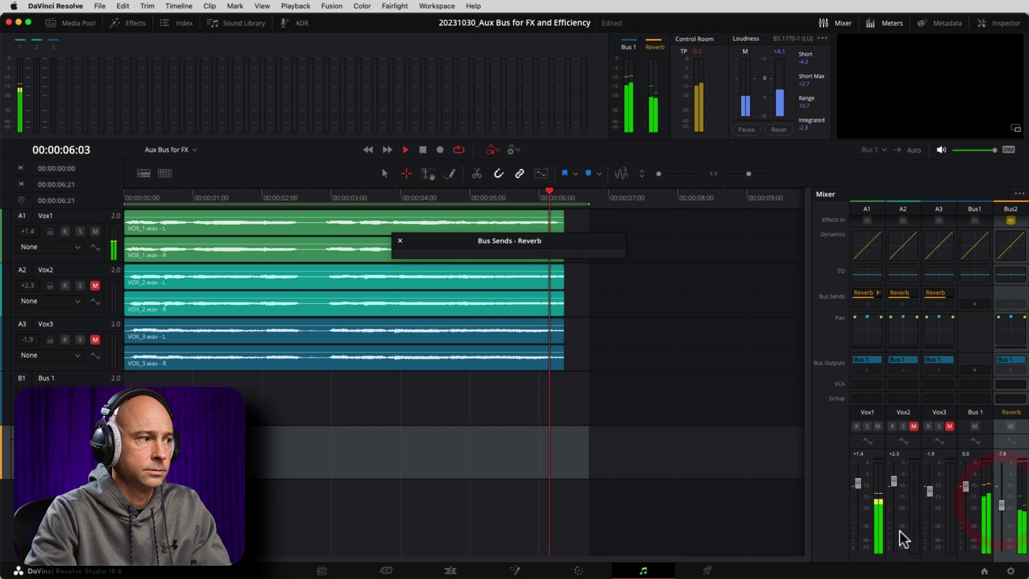
key(space)
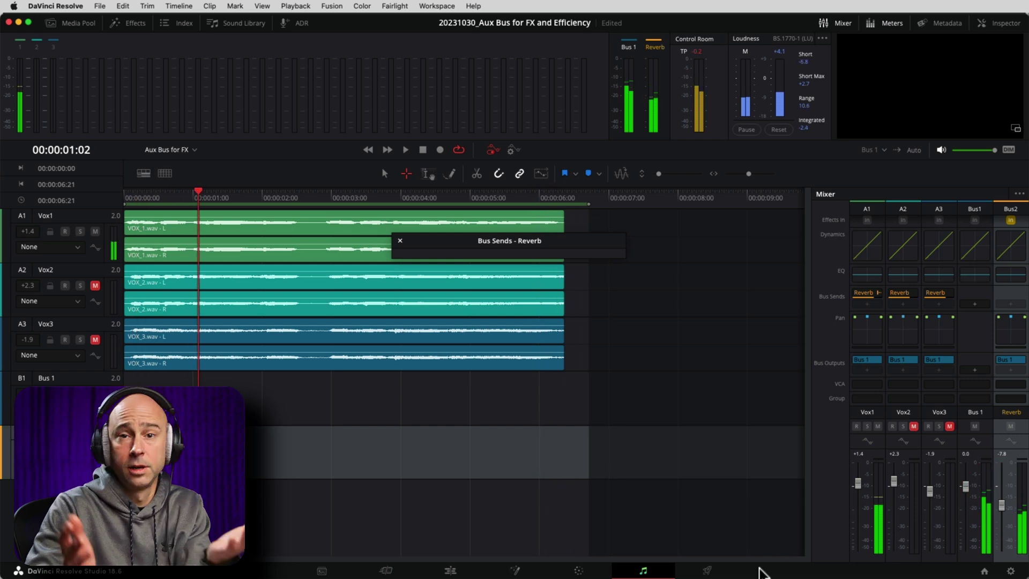